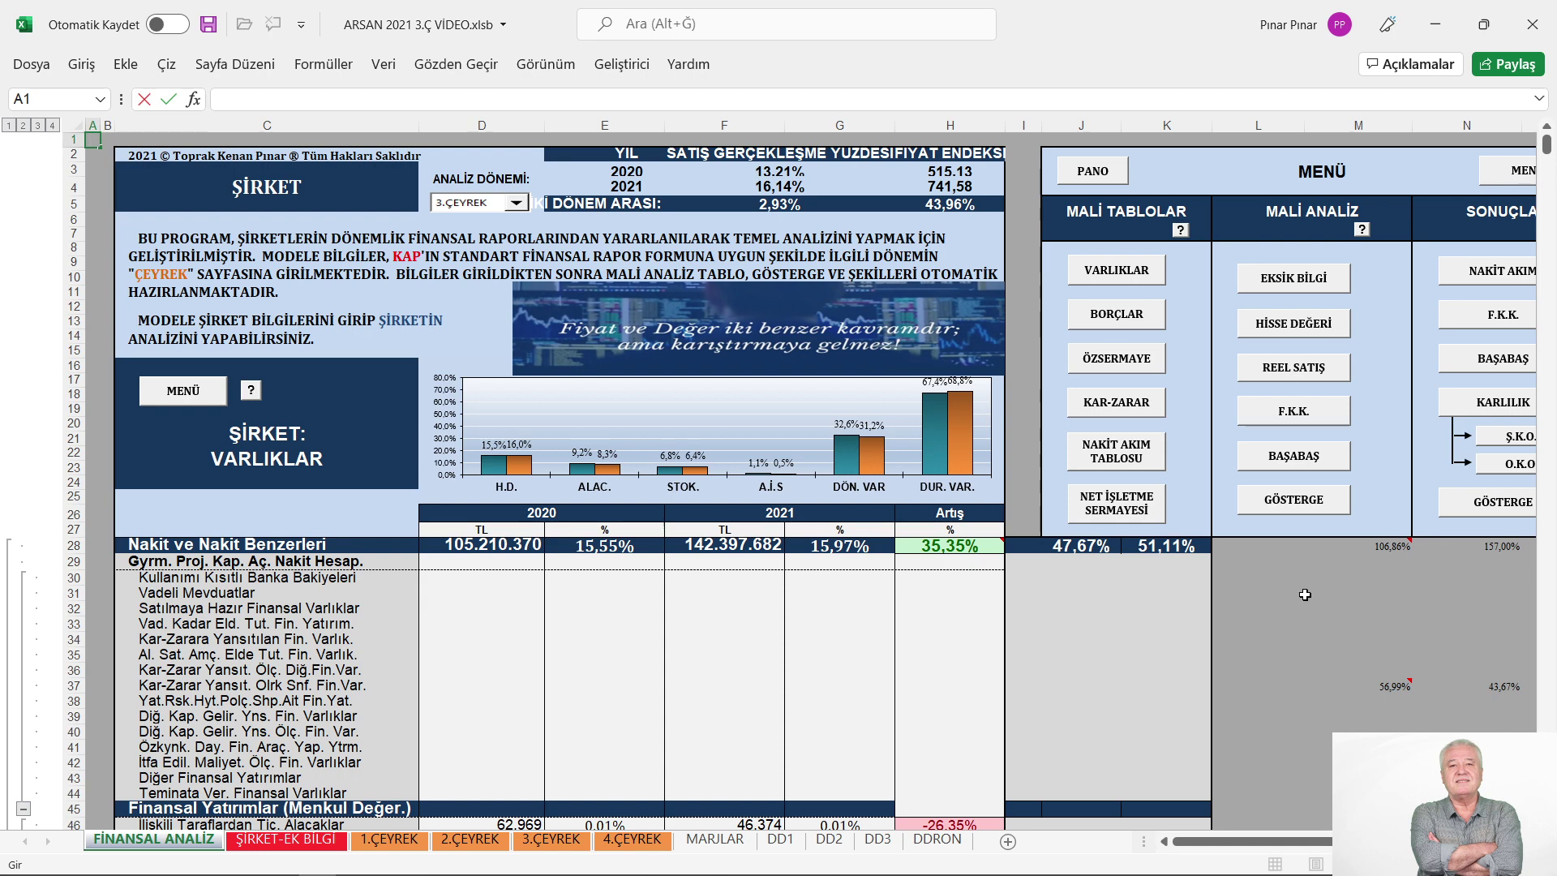
Review the VARLIKLAR rows down through TOPLAM DÖNEN VARLIKLAR and read the note on the KISA VADELİ BORÇLAR change
{"action": "scroll", "coordinate": [1305, 595], "scroll_direction": "down", "scroll_amount": 10}
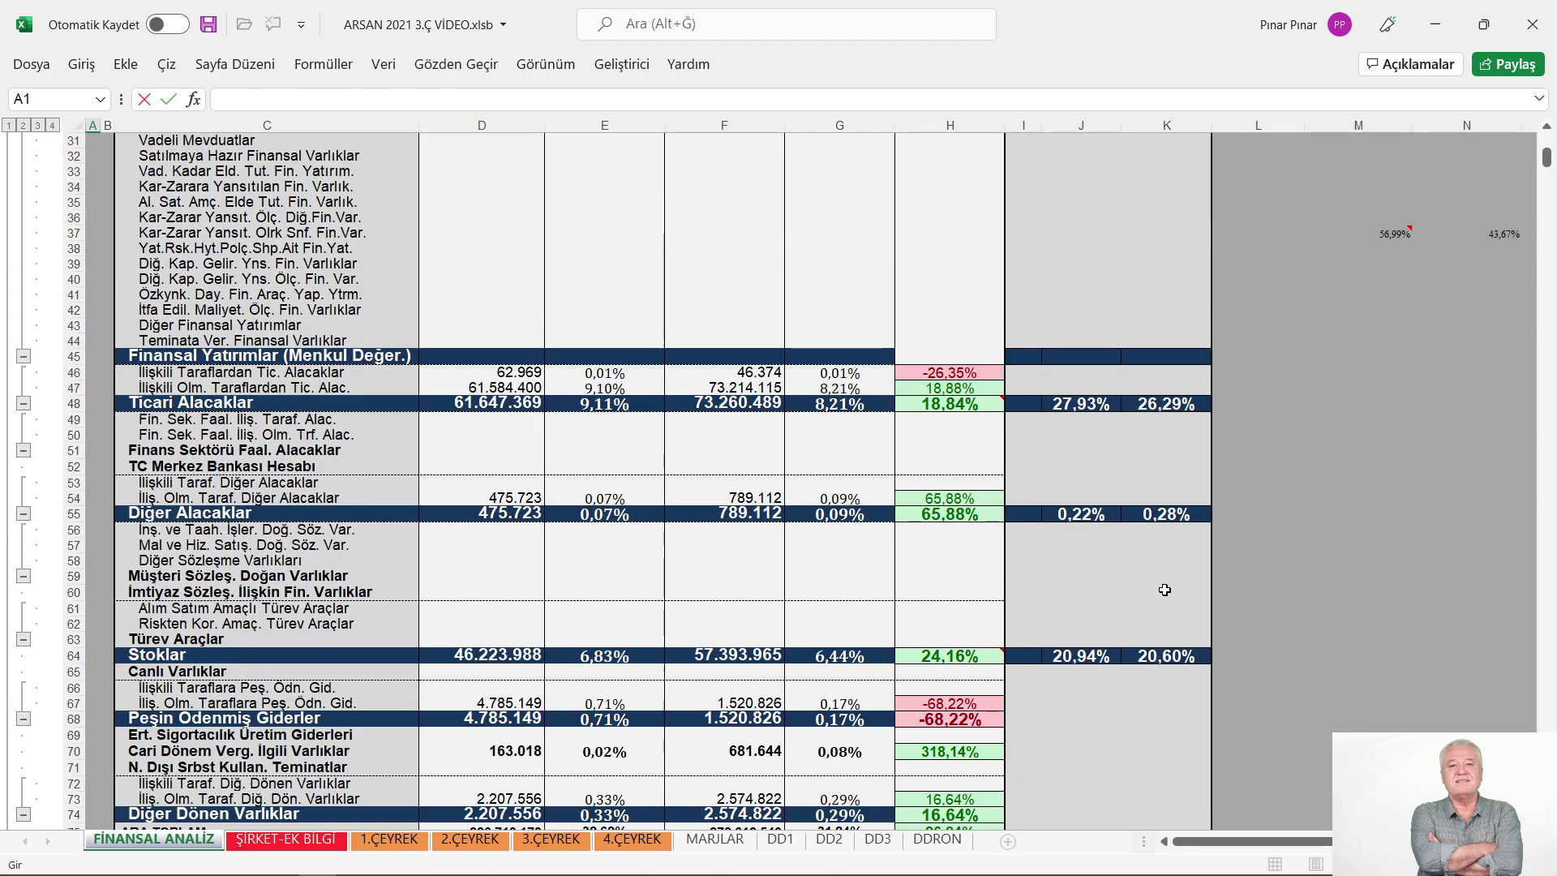
{"action": "scroll", "coordinate": [1049, 608], "scroll_direction": "down", "scroll_amount": 7}
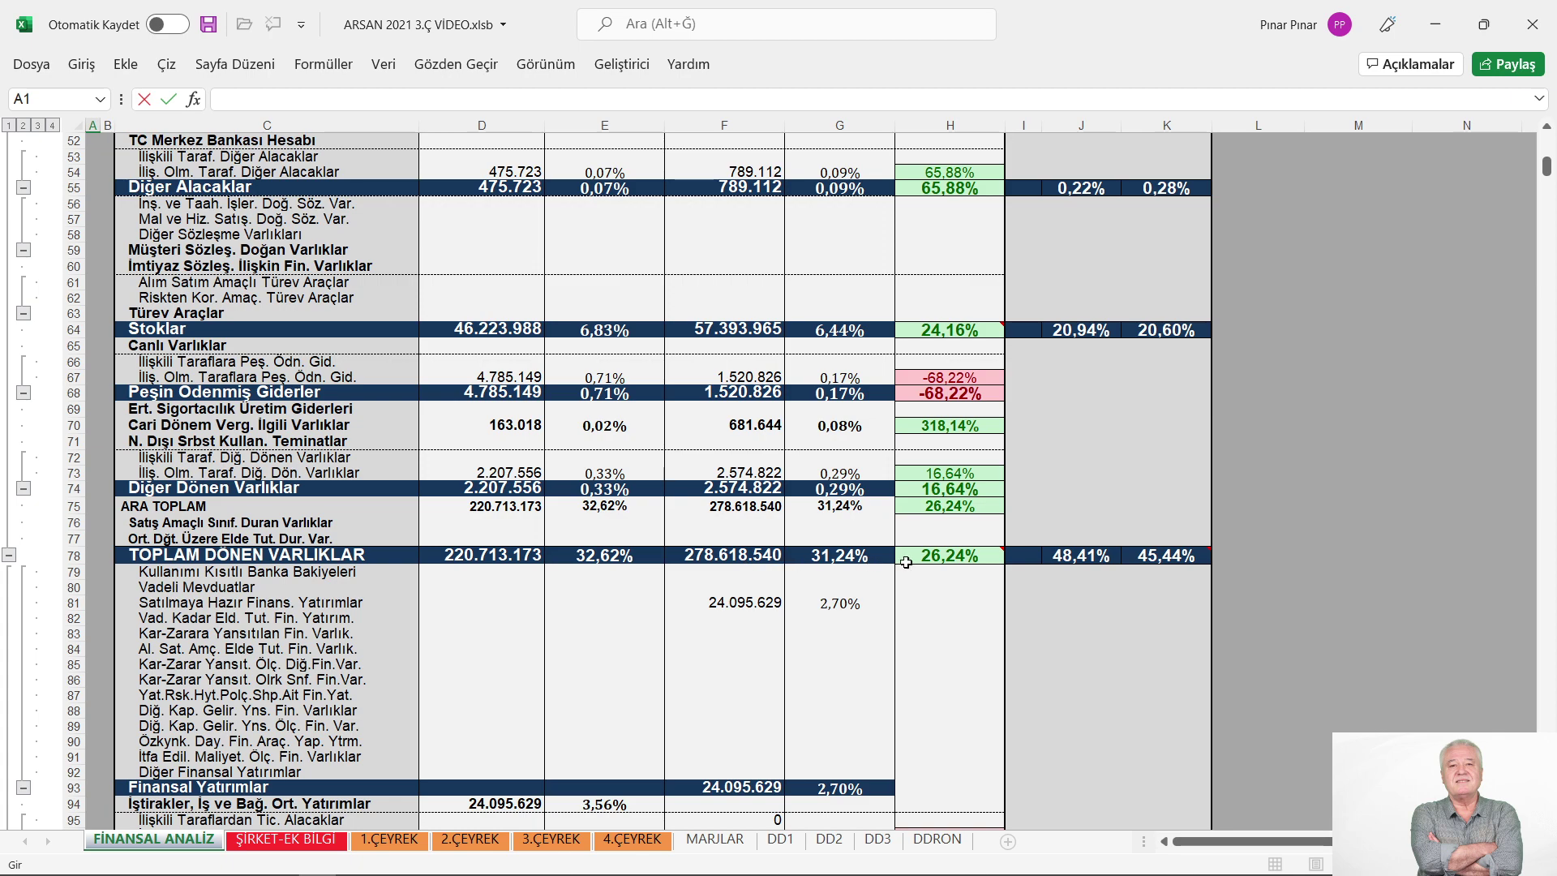
{"action": "mouse_move", "coordinate": [949, 557]}
{"action": "scroll", "coordinate": [669, 553], "scroll_direction": "down", "scroll_amount": 19}
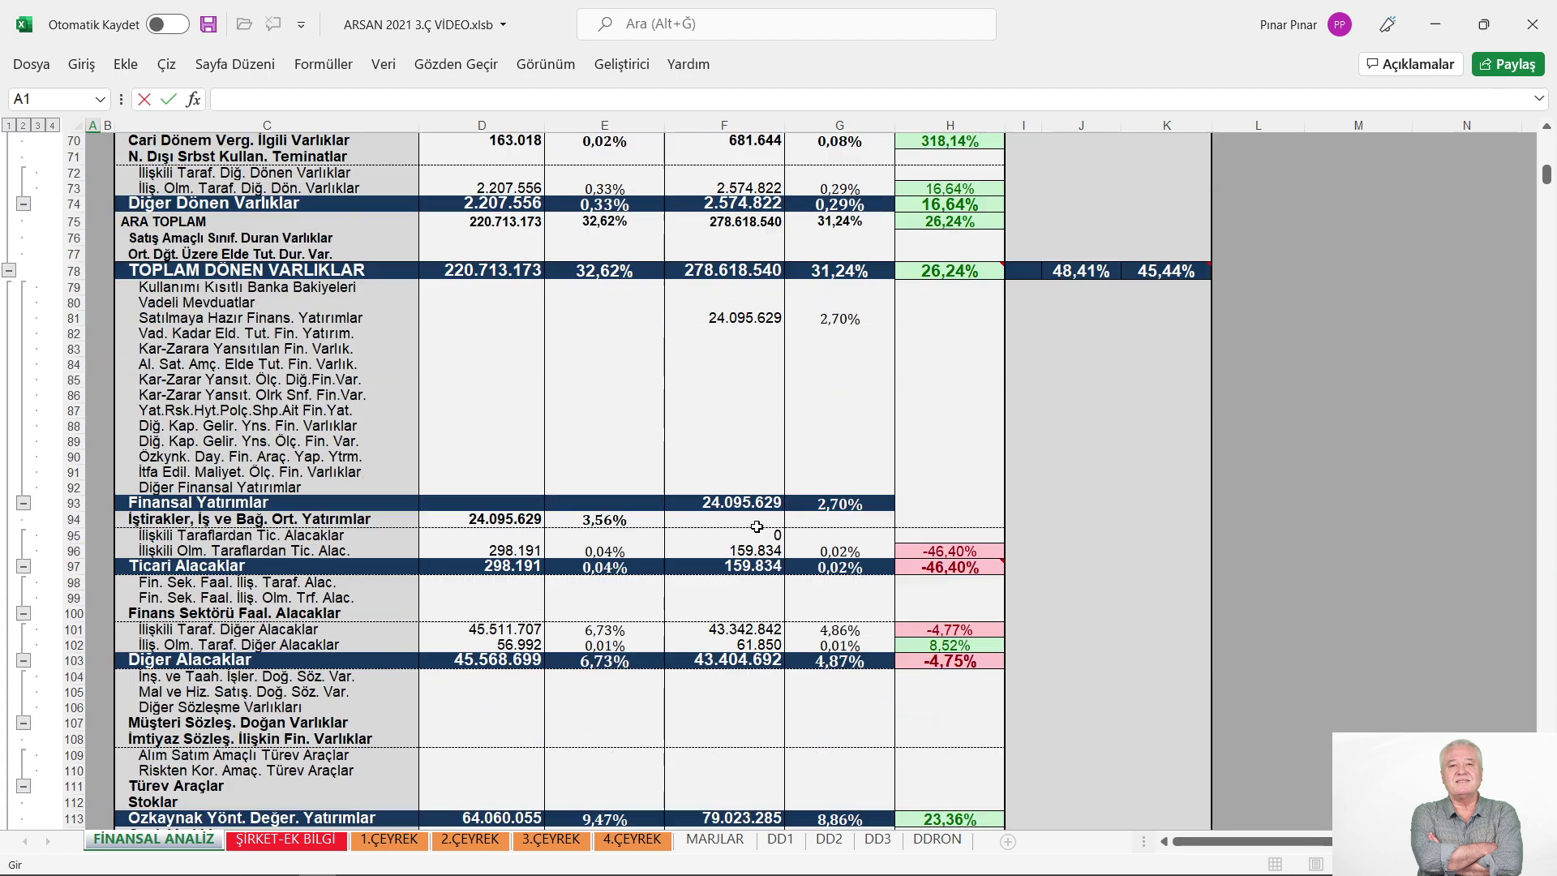
{"action": "scroll", "coordinate": [670, 553], "scroll_direction": "down", "scroll_amount": 20}
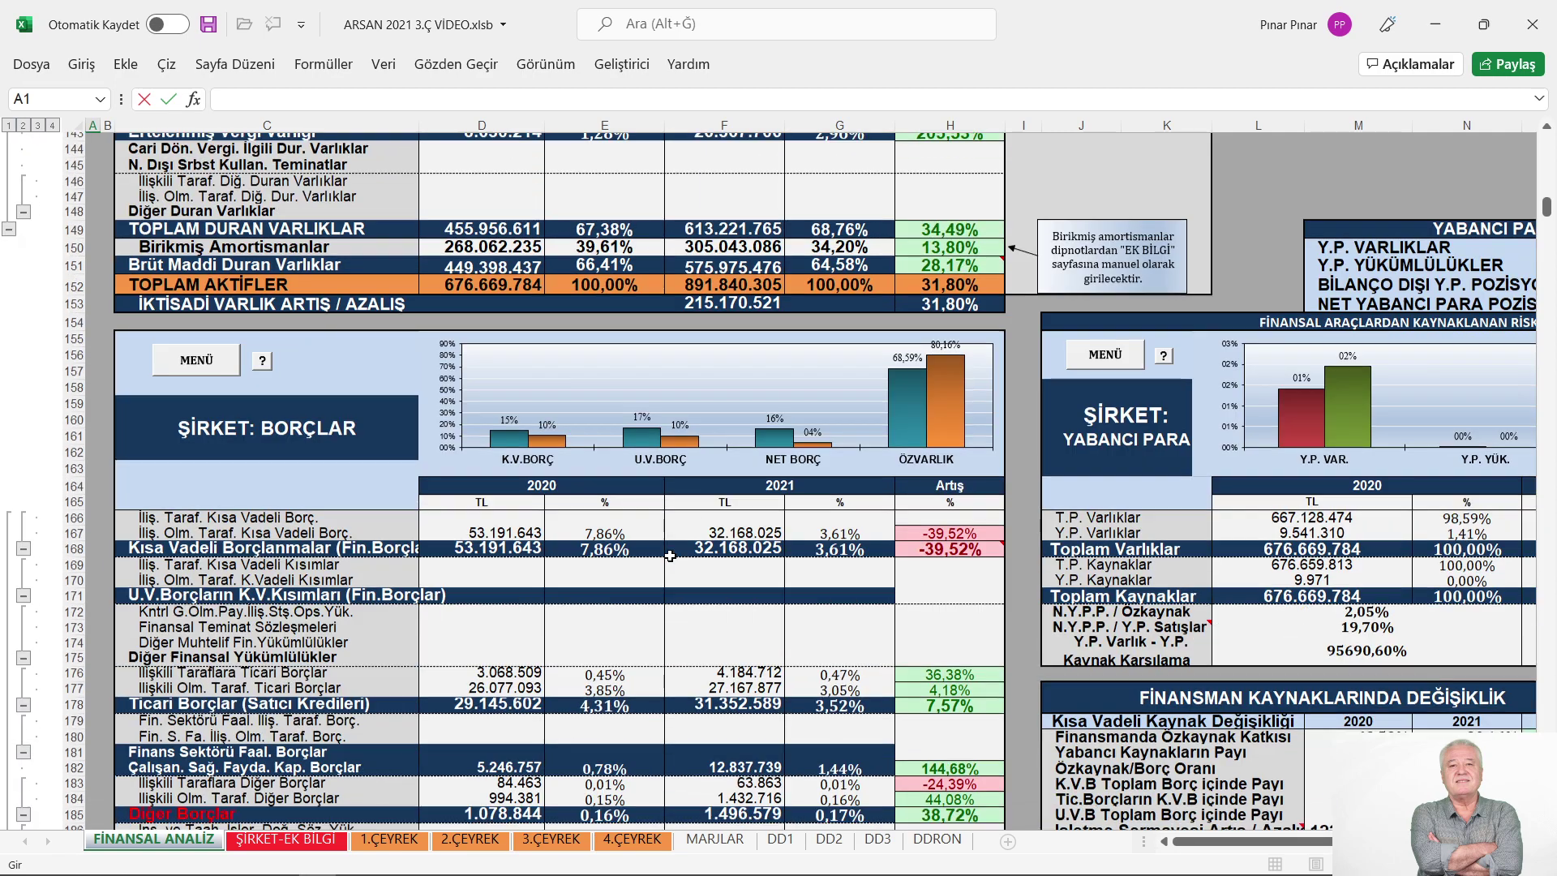
{"action": "scroll", "coordinate": [587, 567], "scroll_direction": "down", "scroll_amount": 6}
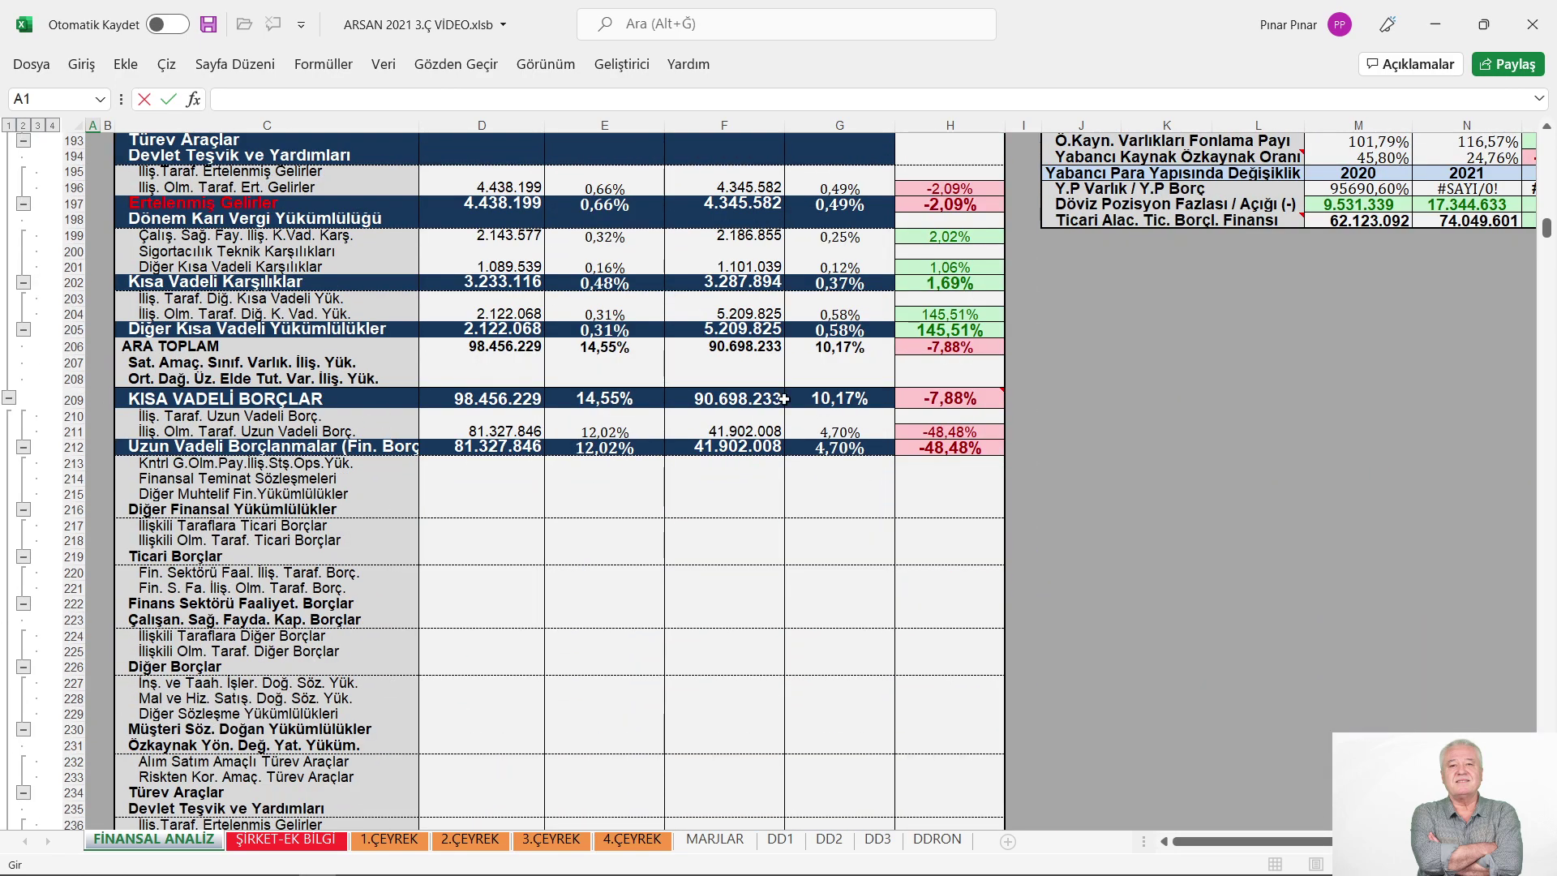
{"action": "mouse_move", "coordinate": [929, 398]}
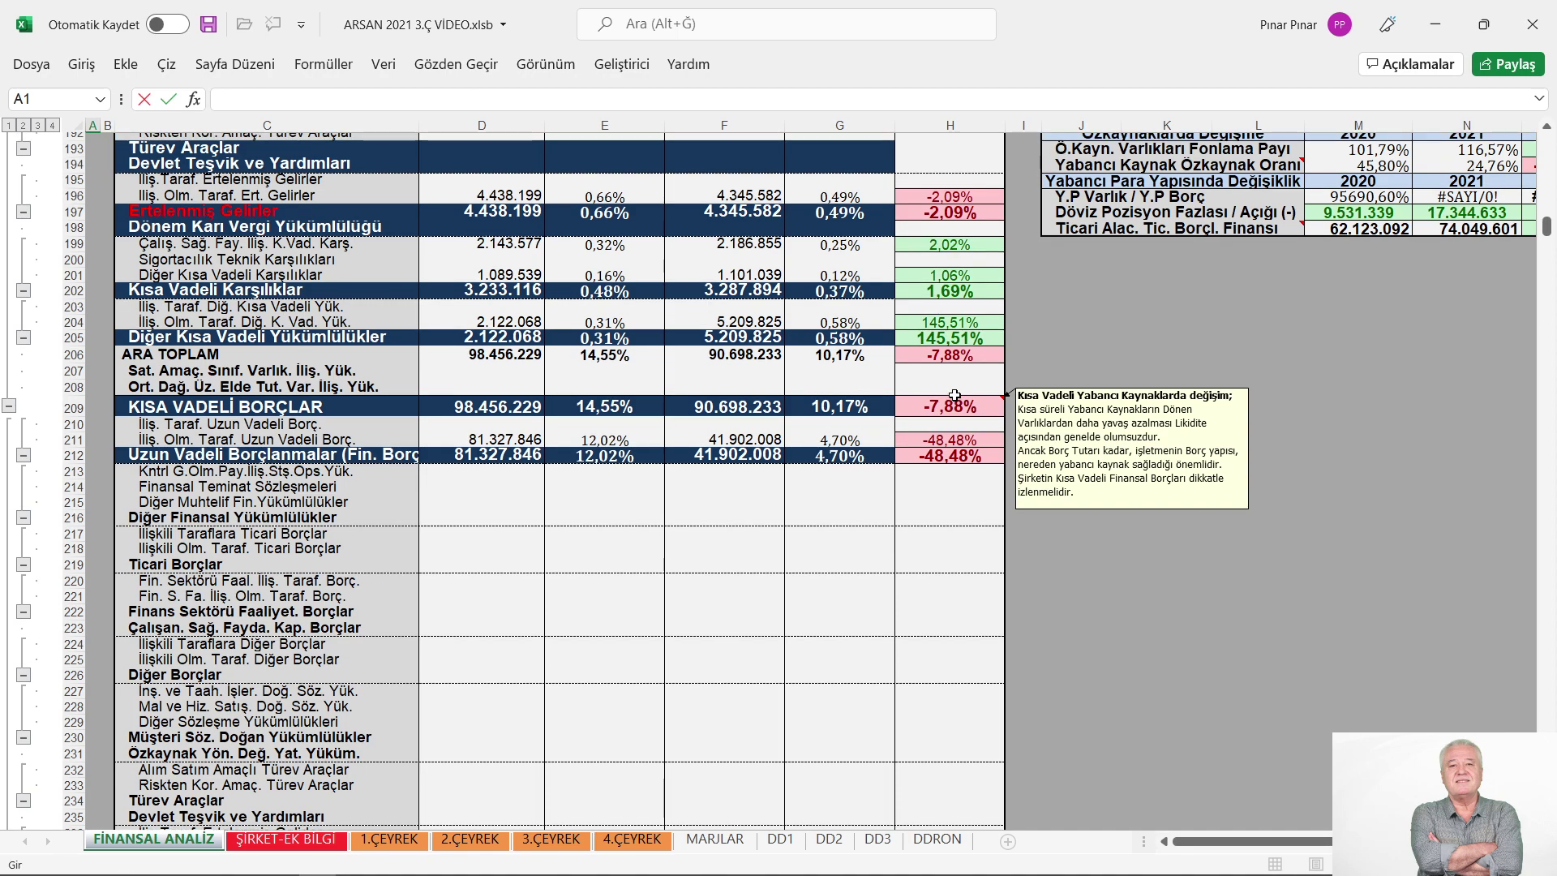
Go back to the TOPLAM DÖNEN VARLIKLAR row and compare its yearly change with that of short-term debts
{"action": "scroll", "coordinate": [954, 395], "scroll_direction": "up", "scroll_amount": 12}
{"action": "scroll", "coordinate": [953, 395], "scroll_direction": "up", "scroll_amount": 12}
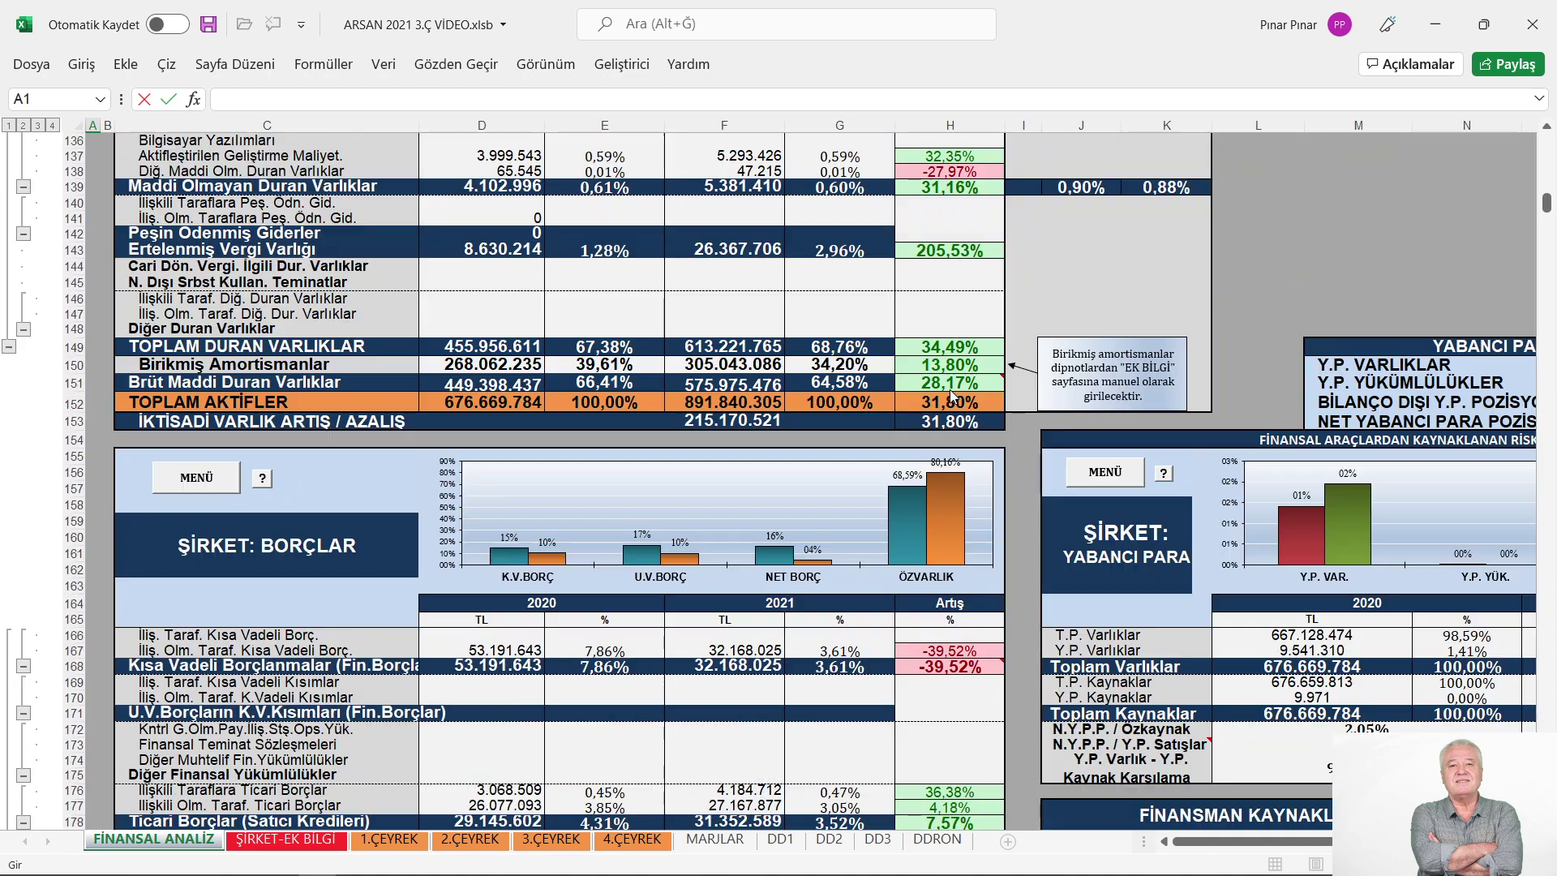
{"action": "scroll", "coordinate": [950, 390], "scroll_direction": "up", "scroll_amount": 14}
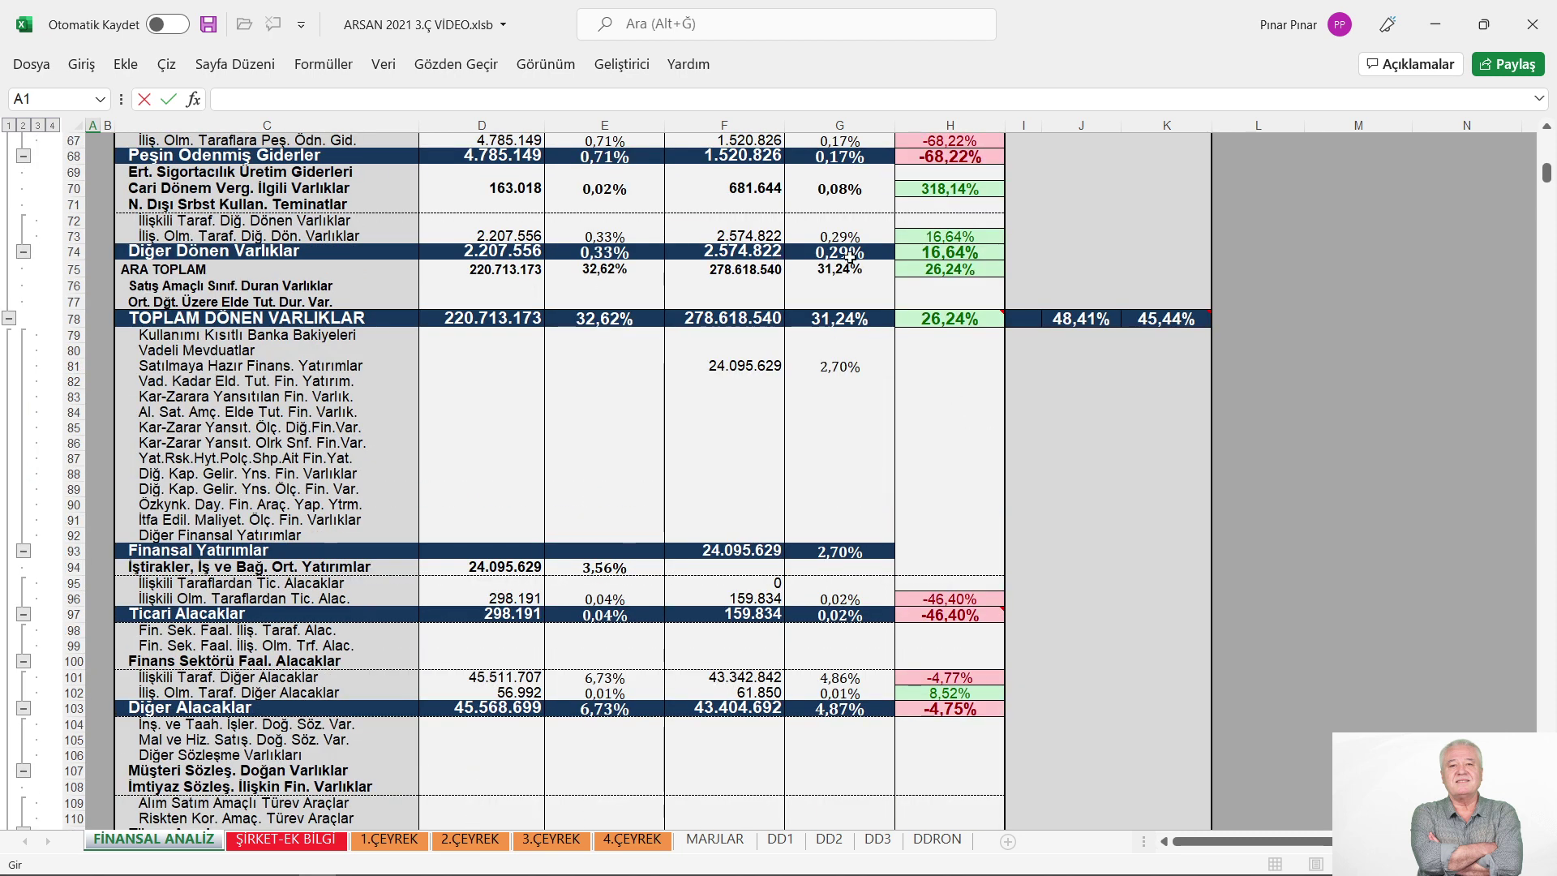
{"action": "mouse_move", "coordinate": [949, 322]}
{"action": "scroll", "coordinate": [1272, 643], "scroll_direction": "up", "scroll_amount": 7}
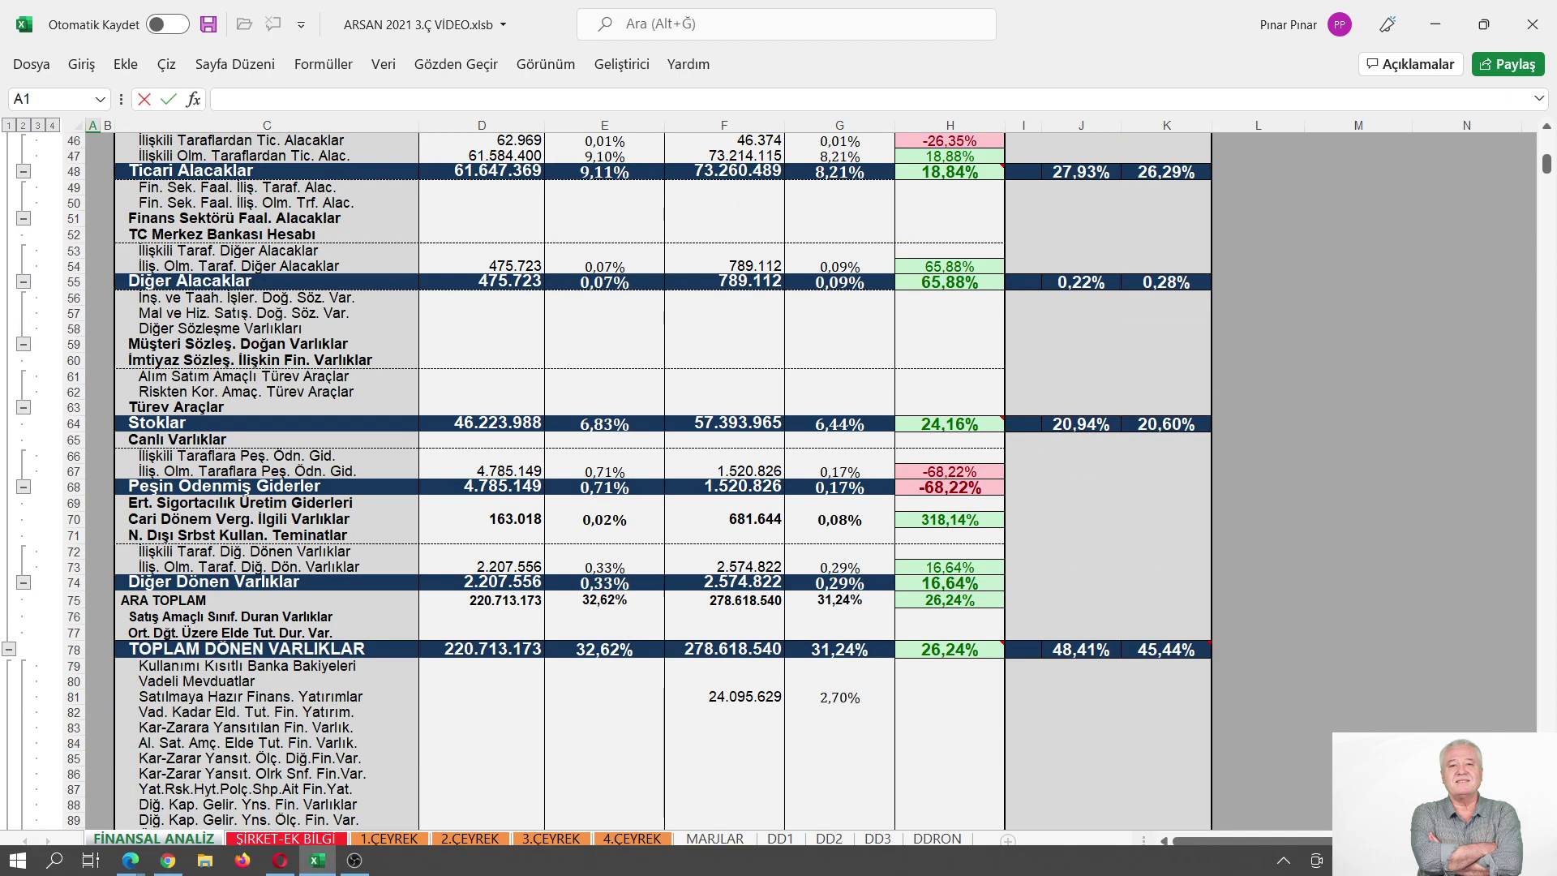
Examine the YABANCI PARA table and the chart of net foreign currency position beside the BORÇLAR section
{"action": "scroll", "coordinate": [778, 478], "scroll_direction": "right", "scroll_amount": 1}
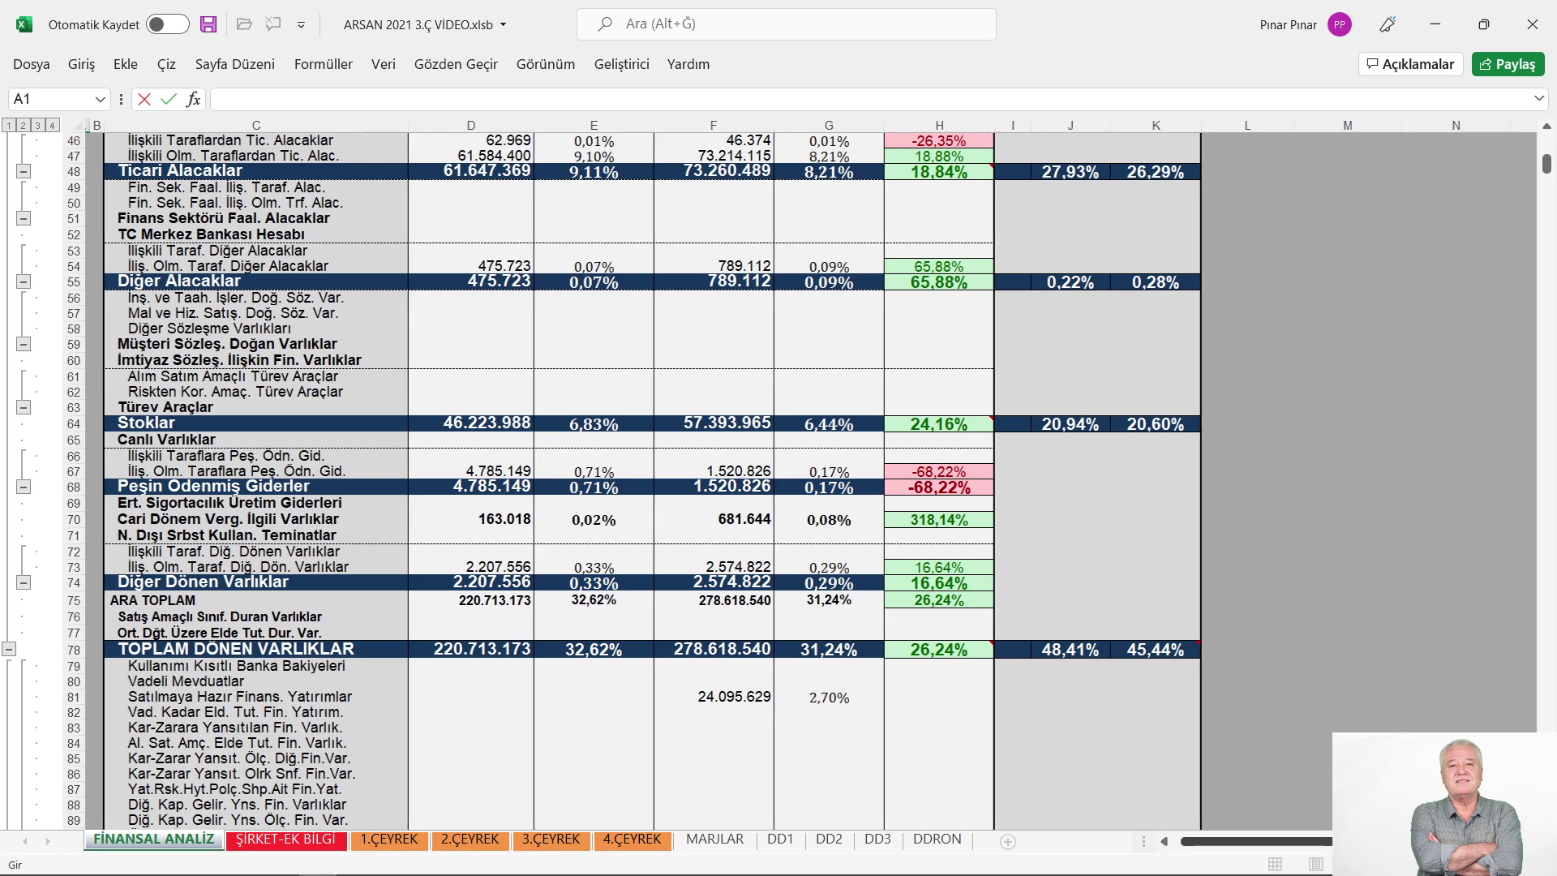
{"action": "scroll", "coordinate": [1327, 757], "scroll_direction": "right", "scroll_amount": 2}
{"action": "scroll", "coordinate": [1067, 497], "scroll_direction": "up", "scroll_amount": 4}
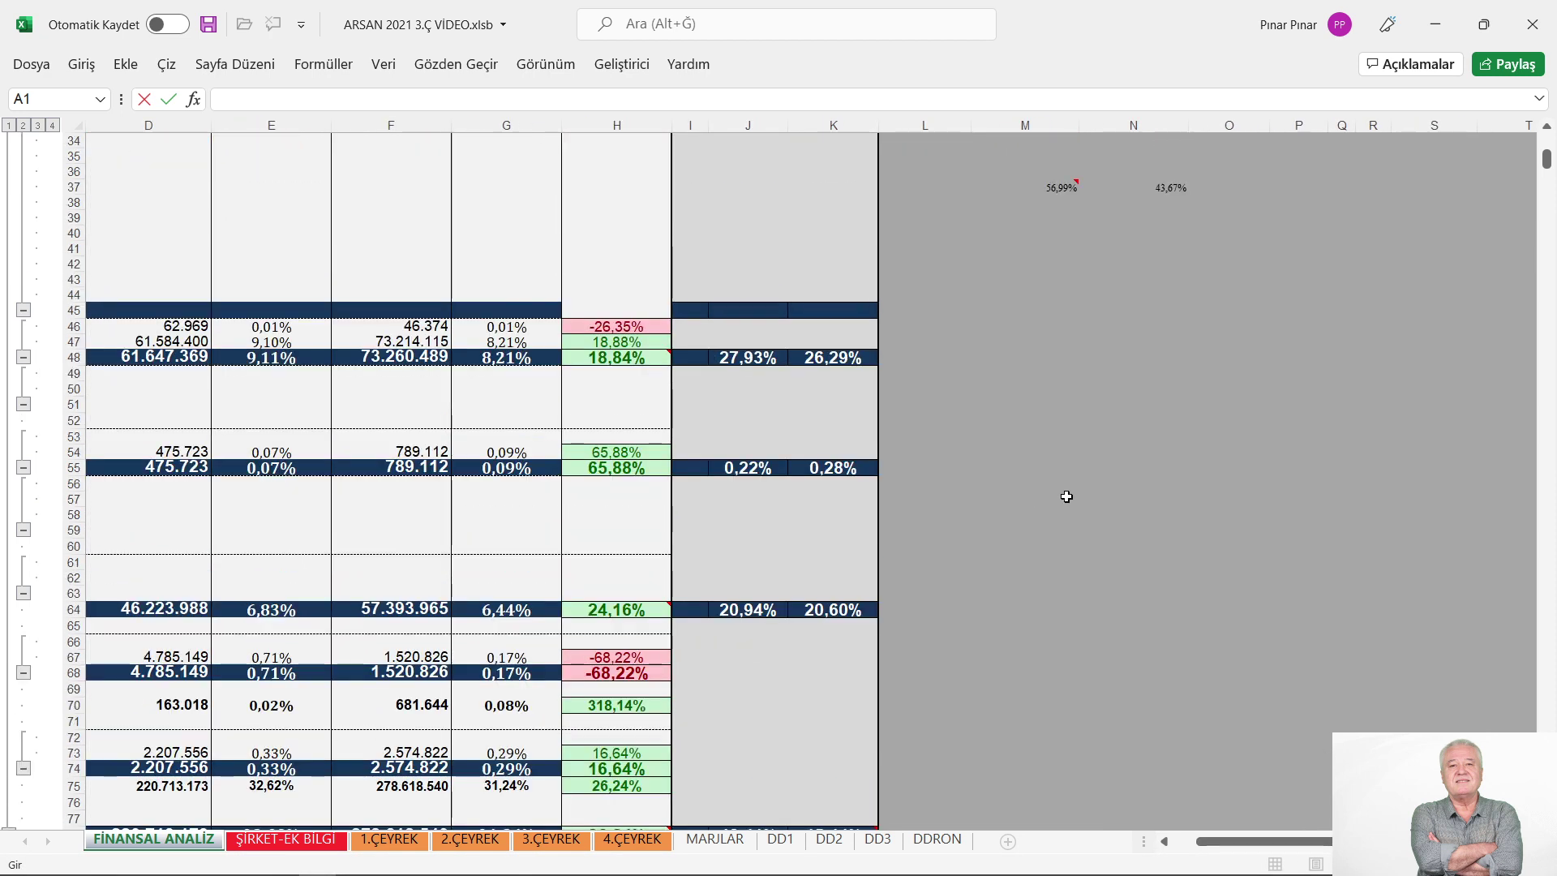
{"action": "scroll", "coordinate": [1067, 496], "scroll_direction": "up", "scroll_amount": 8}
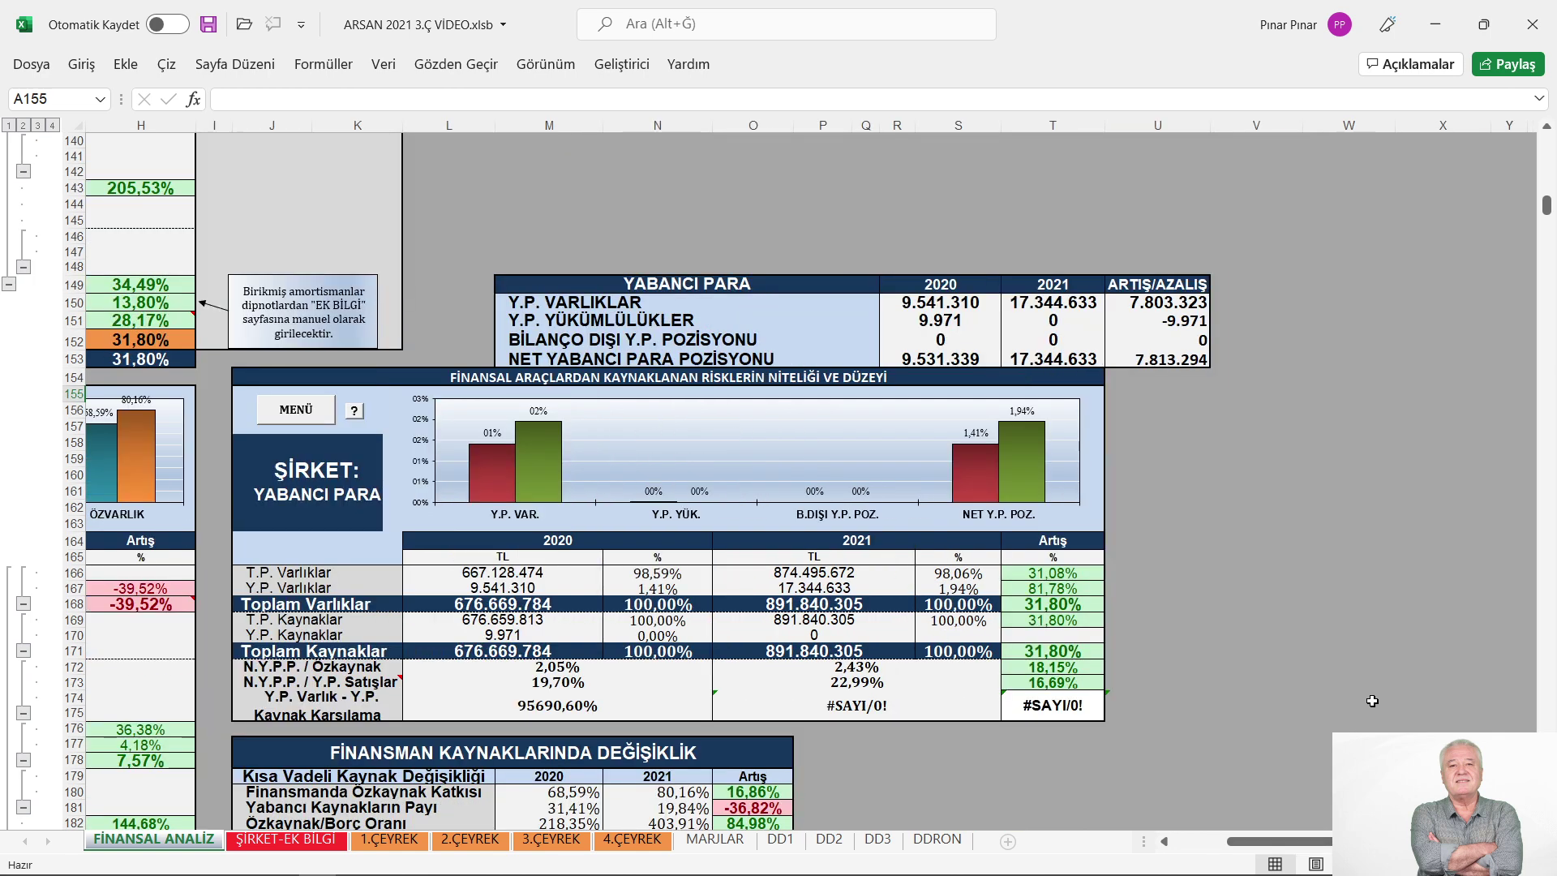
{"action": "scroll", "coordinate": [1263, 544], "scroll_direction": "down", "scroll_amount": 1}
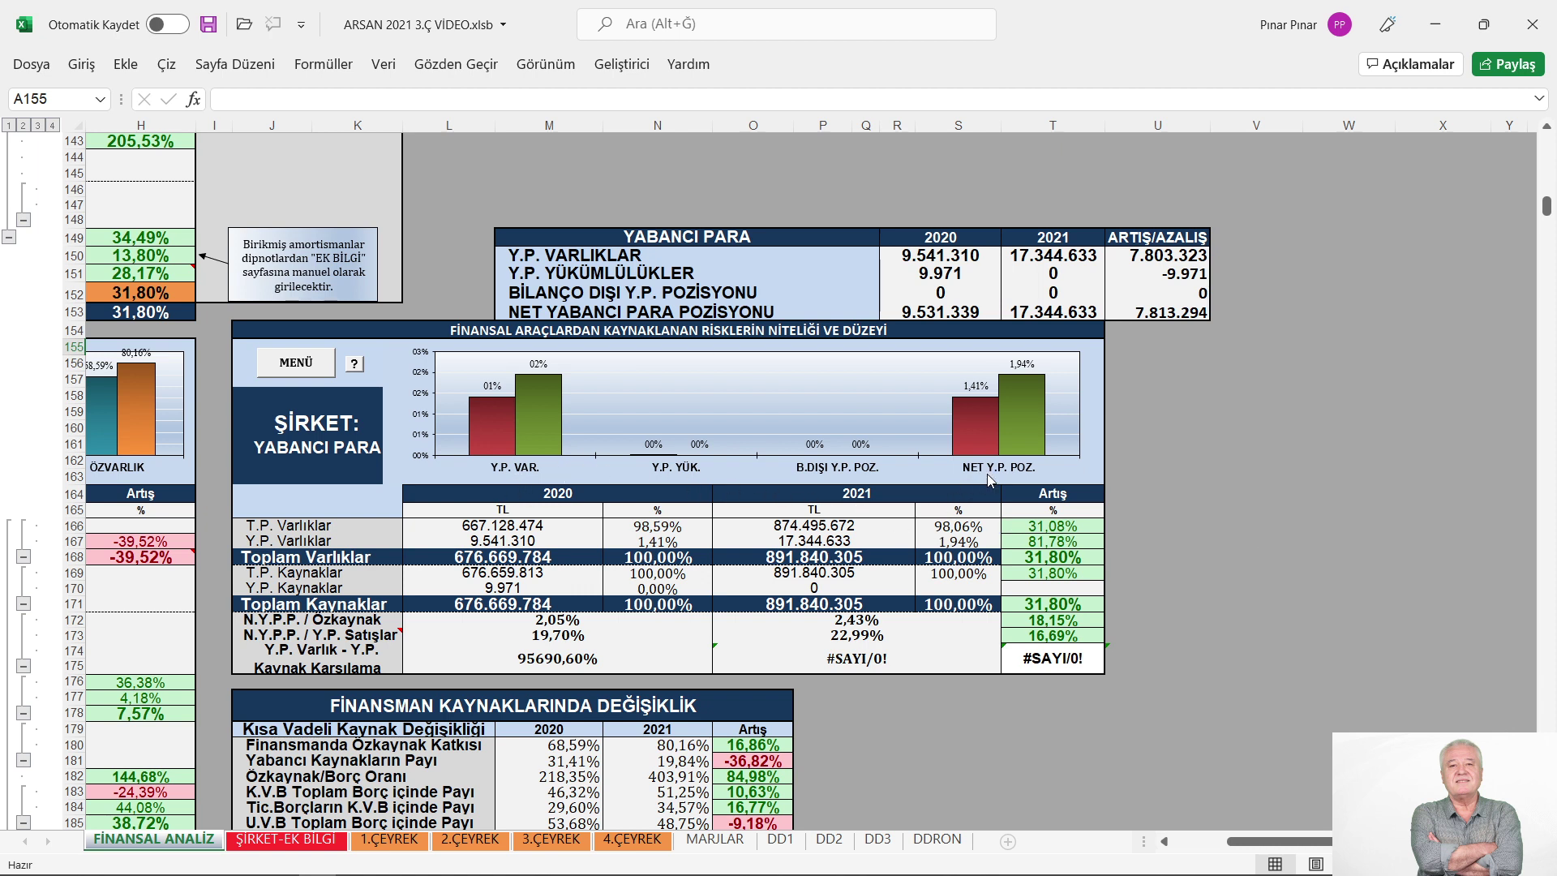
{"action": "mouse_move", "coordinate": [1024, 431]}
Examine the FİNANSMAN KAYNAKLARINDA DEĞİŞİKLİK table, from the short-term funding ratios down to the trade receivables and payables financing row
{"action": "scroll", "coordinate": [1062, 318], "scroll_direction": "down", "scroll_amount": 7}
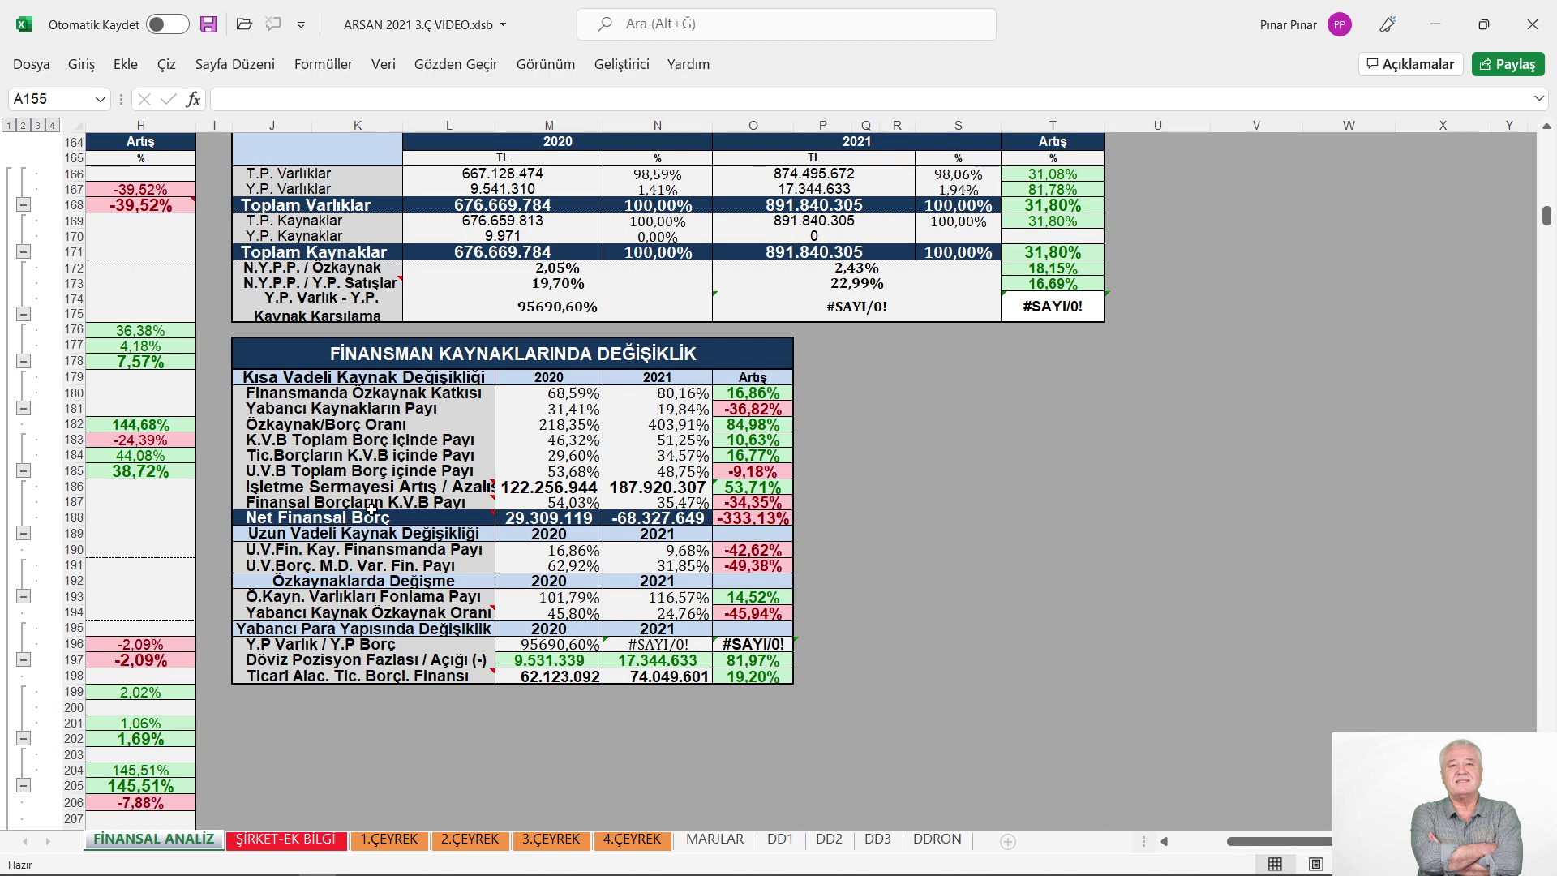
{"action": "mouse_move", "coordinate": [549, 501]}
{"action": "scroll", "coordinate": [756, 520], "scroll_direction": "down", "scroll_amount": 3}
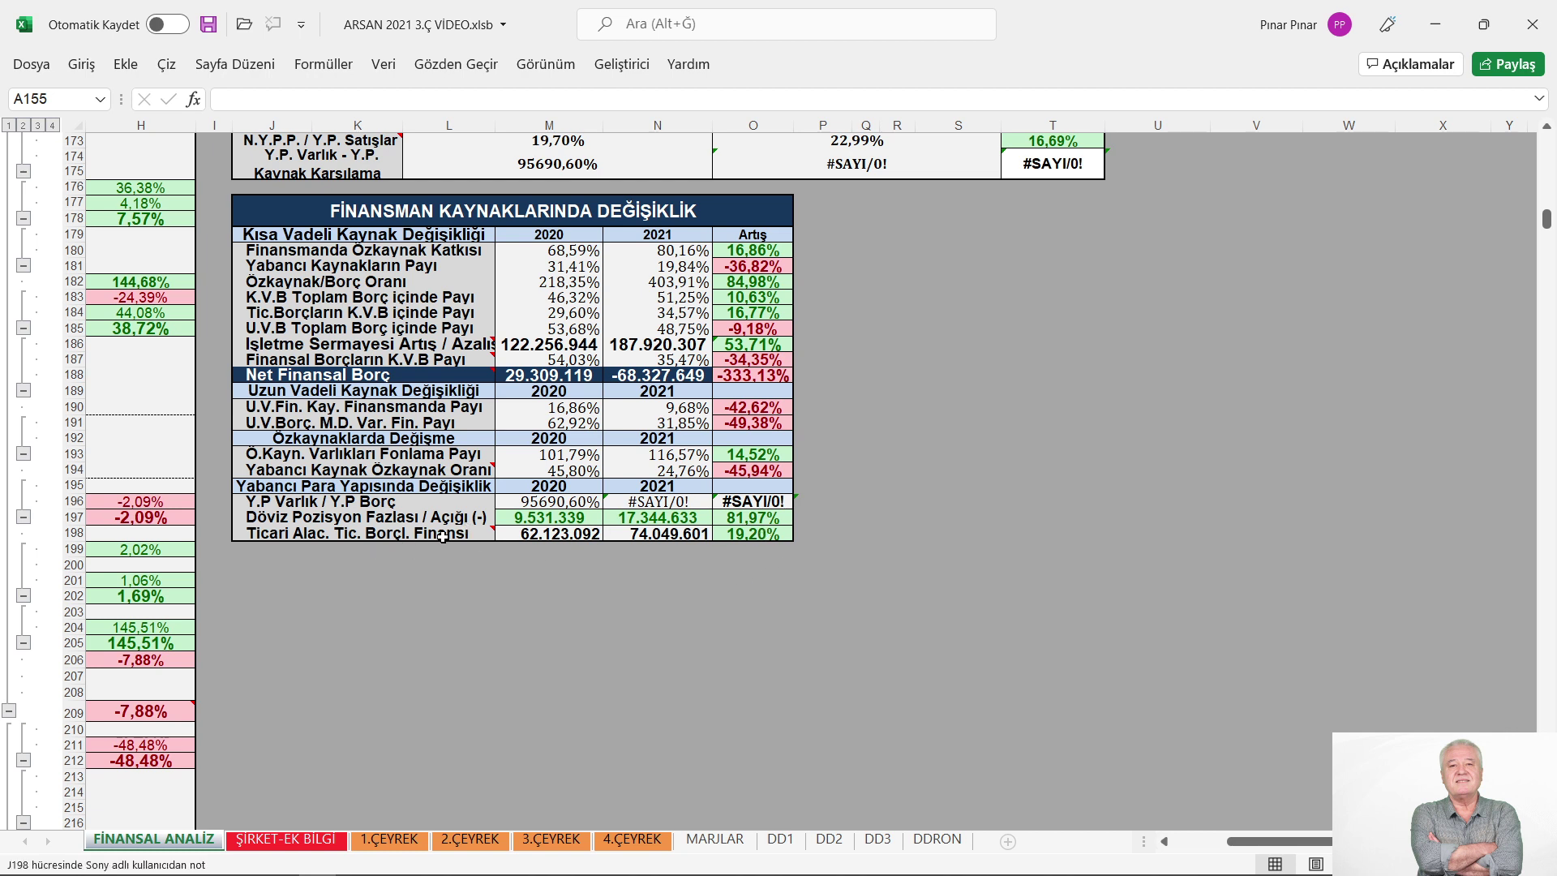
{"action": "mouse_move", "coordinate": [442, 537]}
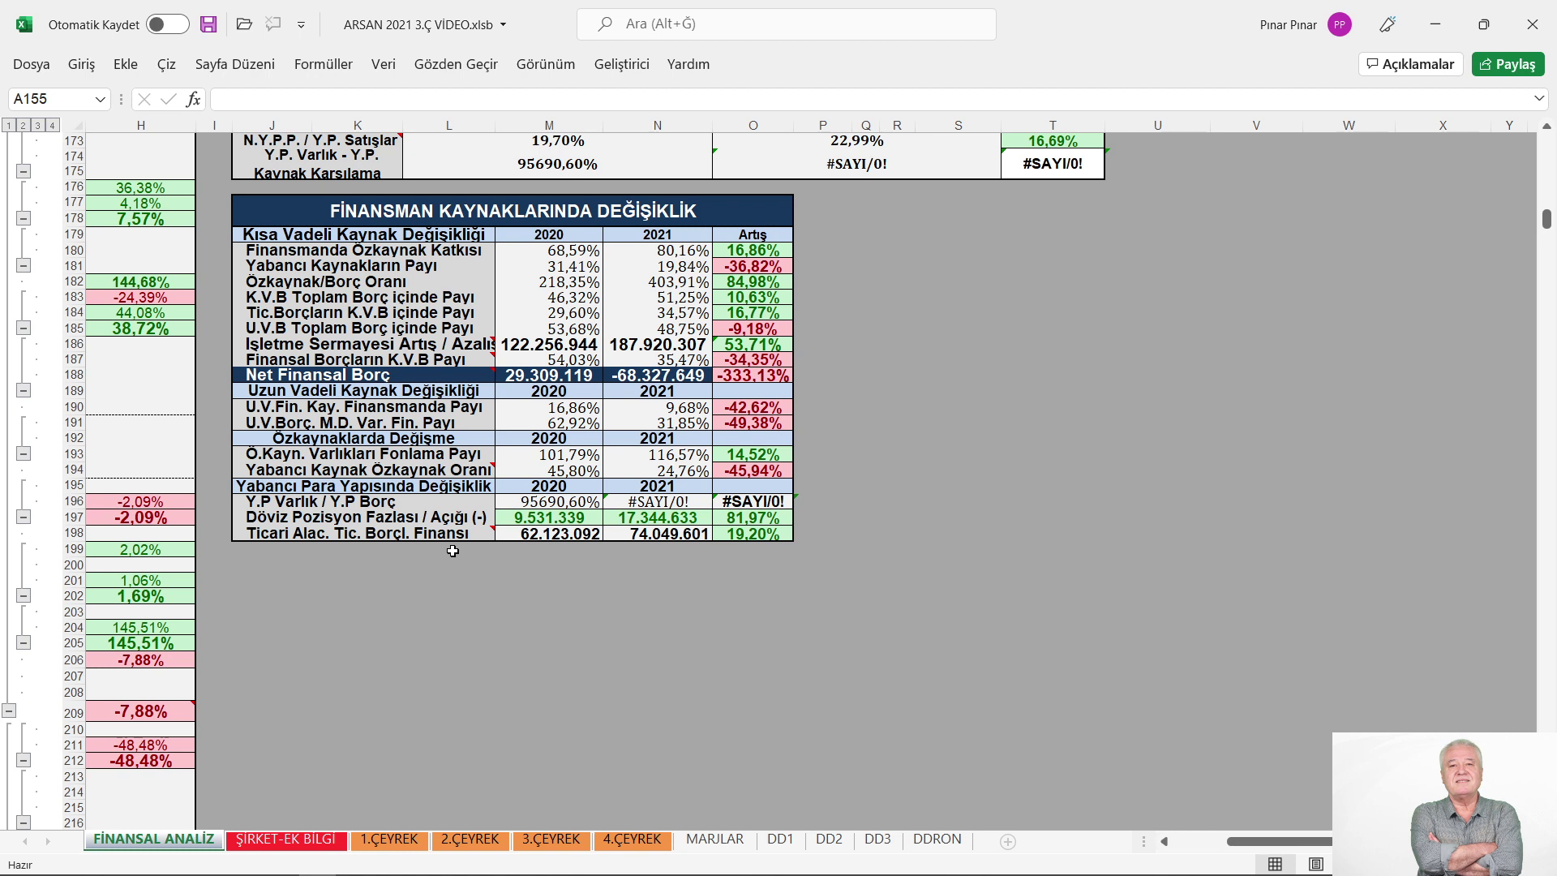
{"action": "mouse_move", "coordinate": [293, 538]}
Review the debt and equity totals down to TOPLAM PASİFLER, and examine the ÖZSERMAYE section's chart
{"action": "left_click", "coordinate": [1168, 841]}
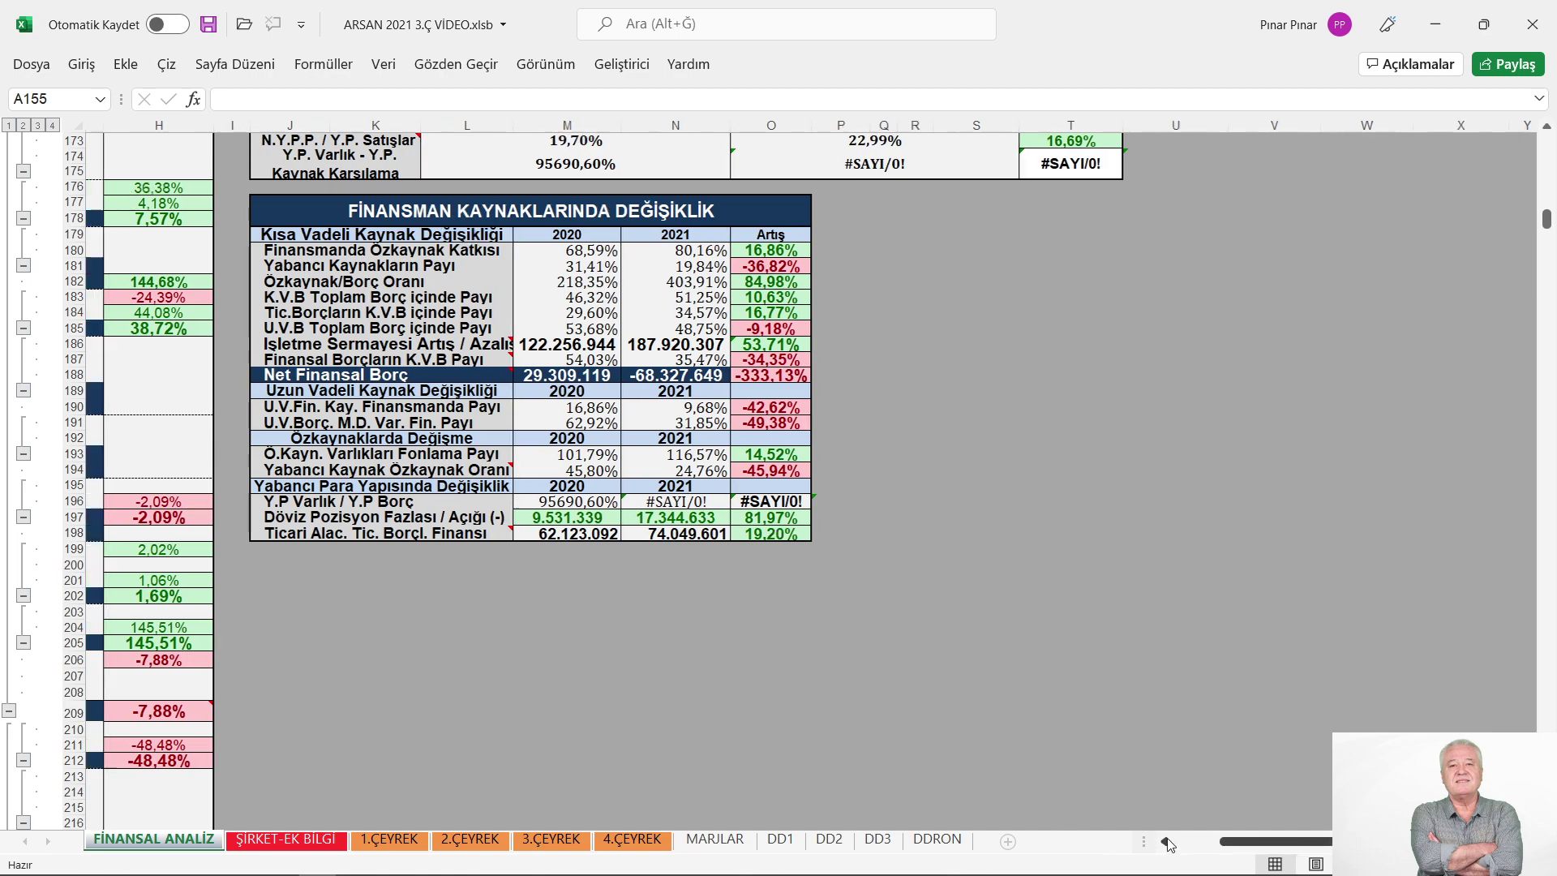
{"action": "scroll", "coordinate": [851, 623], "scroll_direction": "down", "scroll_amount": 12}
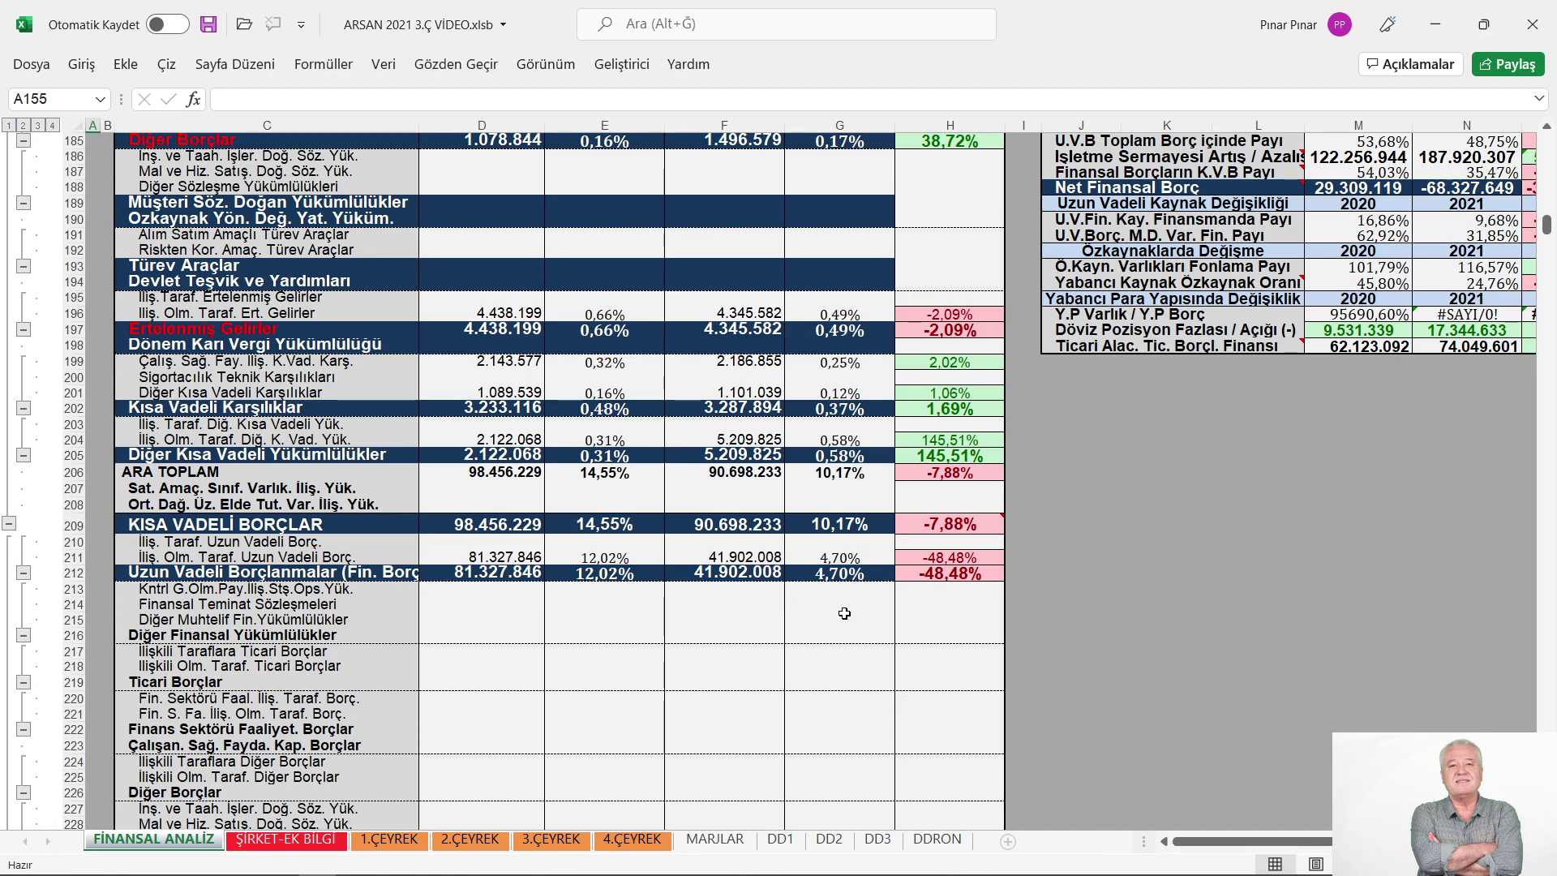
{"action": "scroll", "coordinate": [845, 619], "scroll_direction": "down", "scroll_amount": 7}
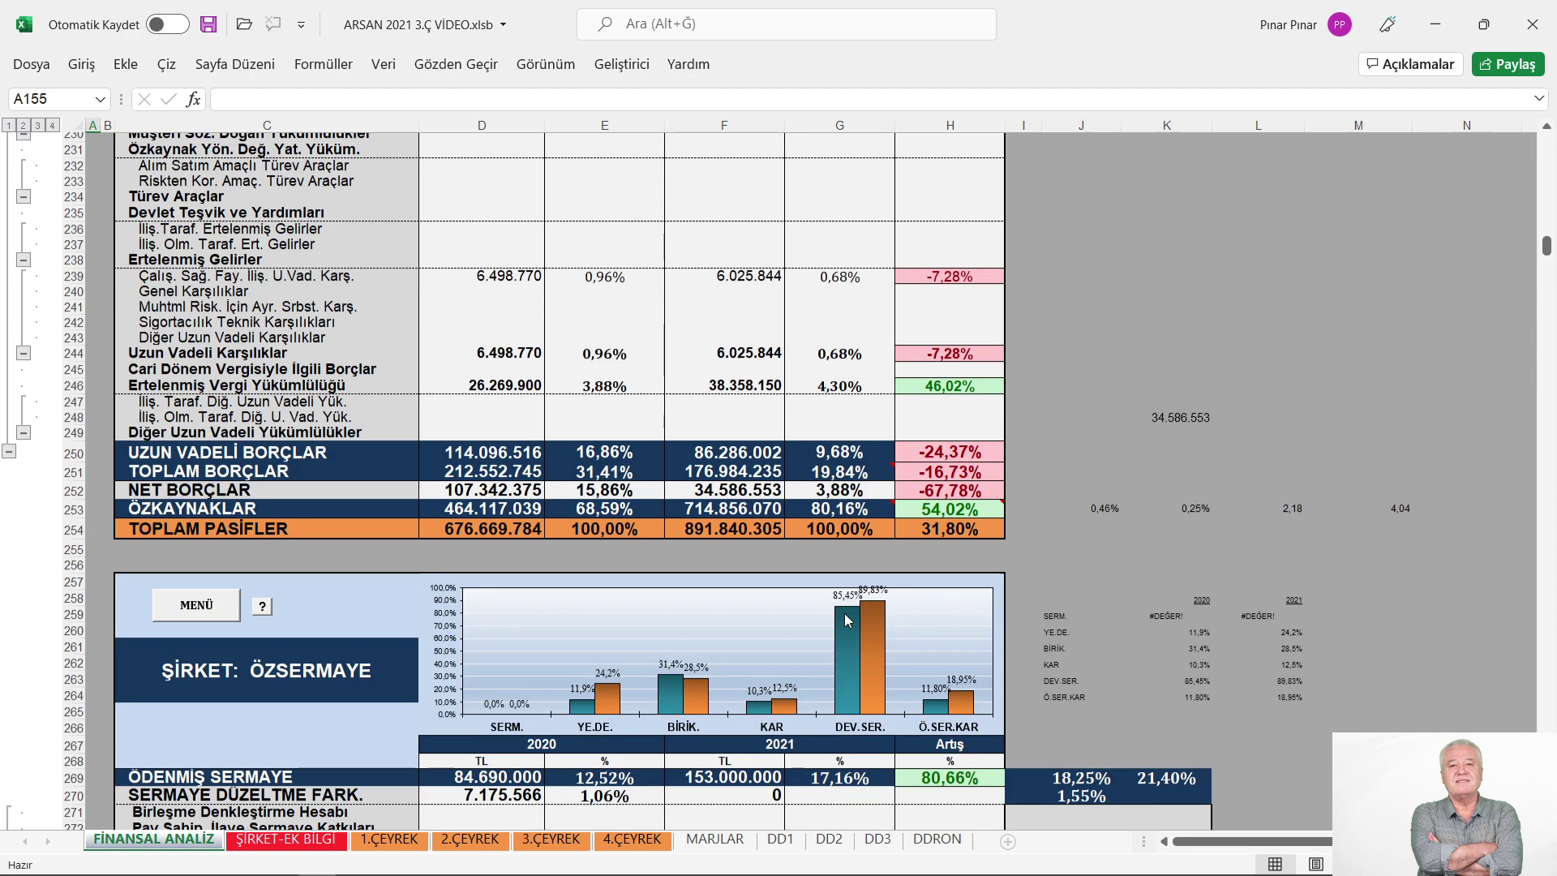
{"action": "scroll", "coordinate": [844, 620], "scroll_direction": "down", "scroll_amount": 9}
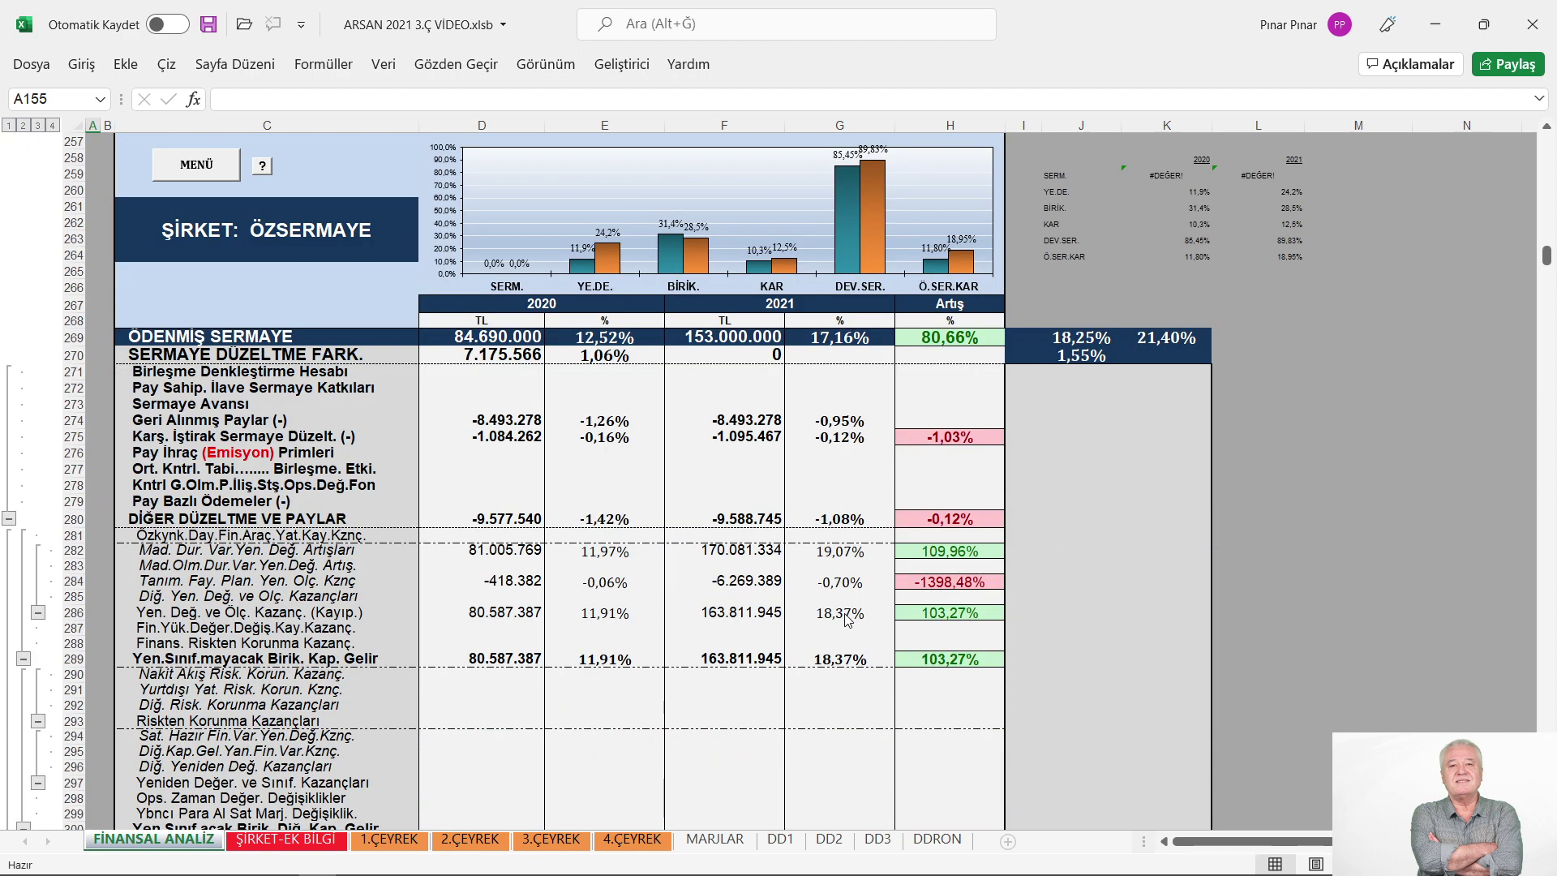
{"action": "scroll", "coordinate": [846, 621], "scroll_direction": "up", "scroll_amount": 1}
{"action": "scroll", "coordinate": [845, 621], "scroll_direction": "up", "scroll_amount": 1}
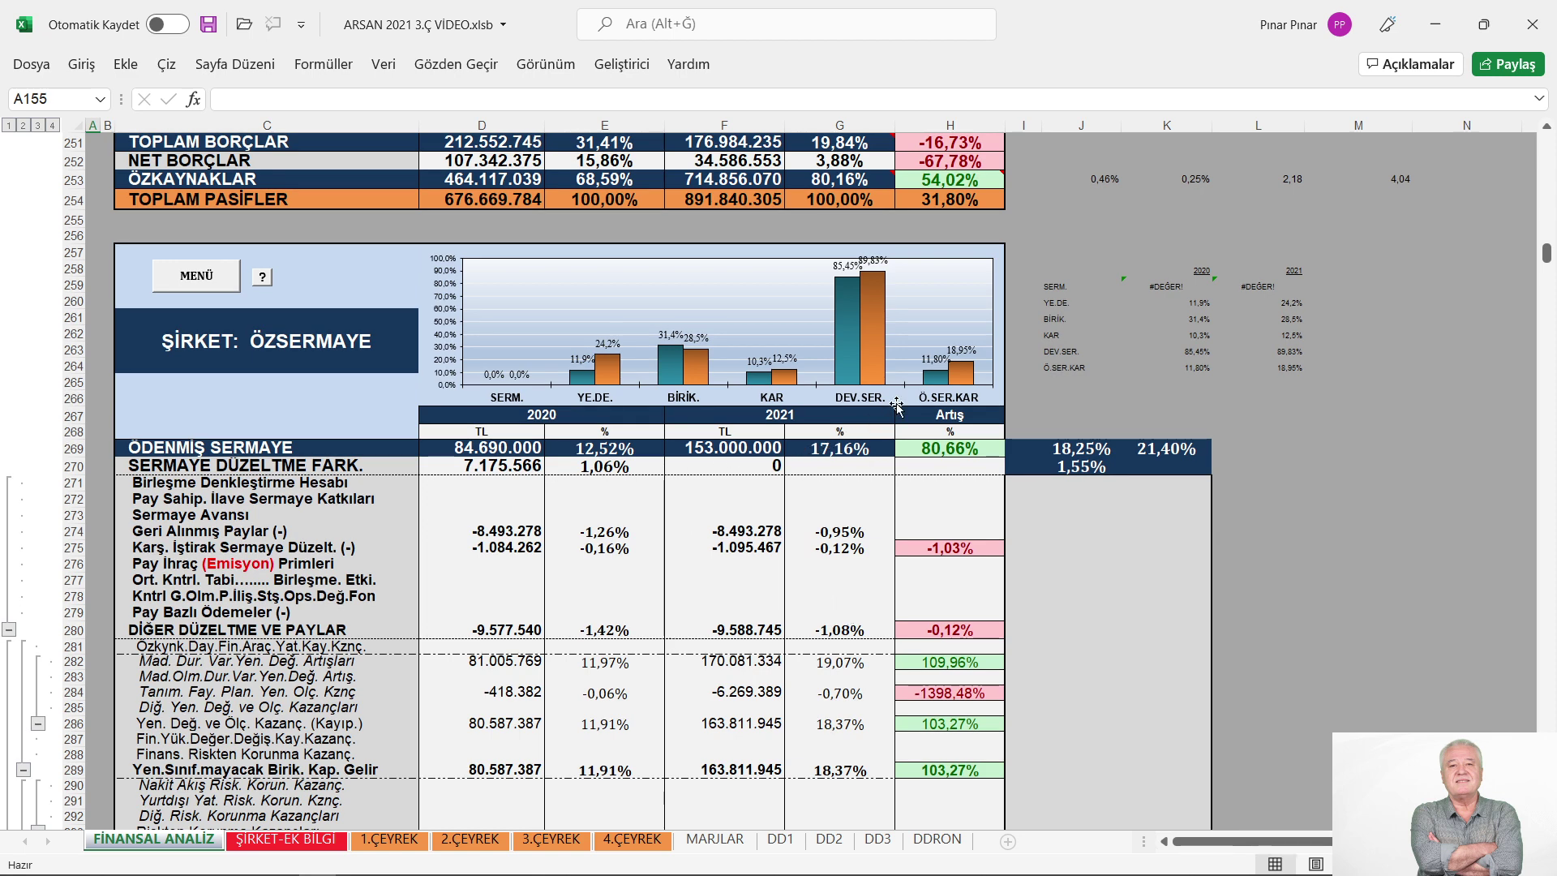
{"action": "mouse_move", "coordinate": [966, 384]}
Review the remaining ÖZSERMAYE rows and the BİLANÇO DENGESİ check, and inspect the operating profit in the KAR - ZARAR chart
{"action": "scroll", "coordinate": [1043, 388], "scroll_direction": "down", "scroll_amount": 8}
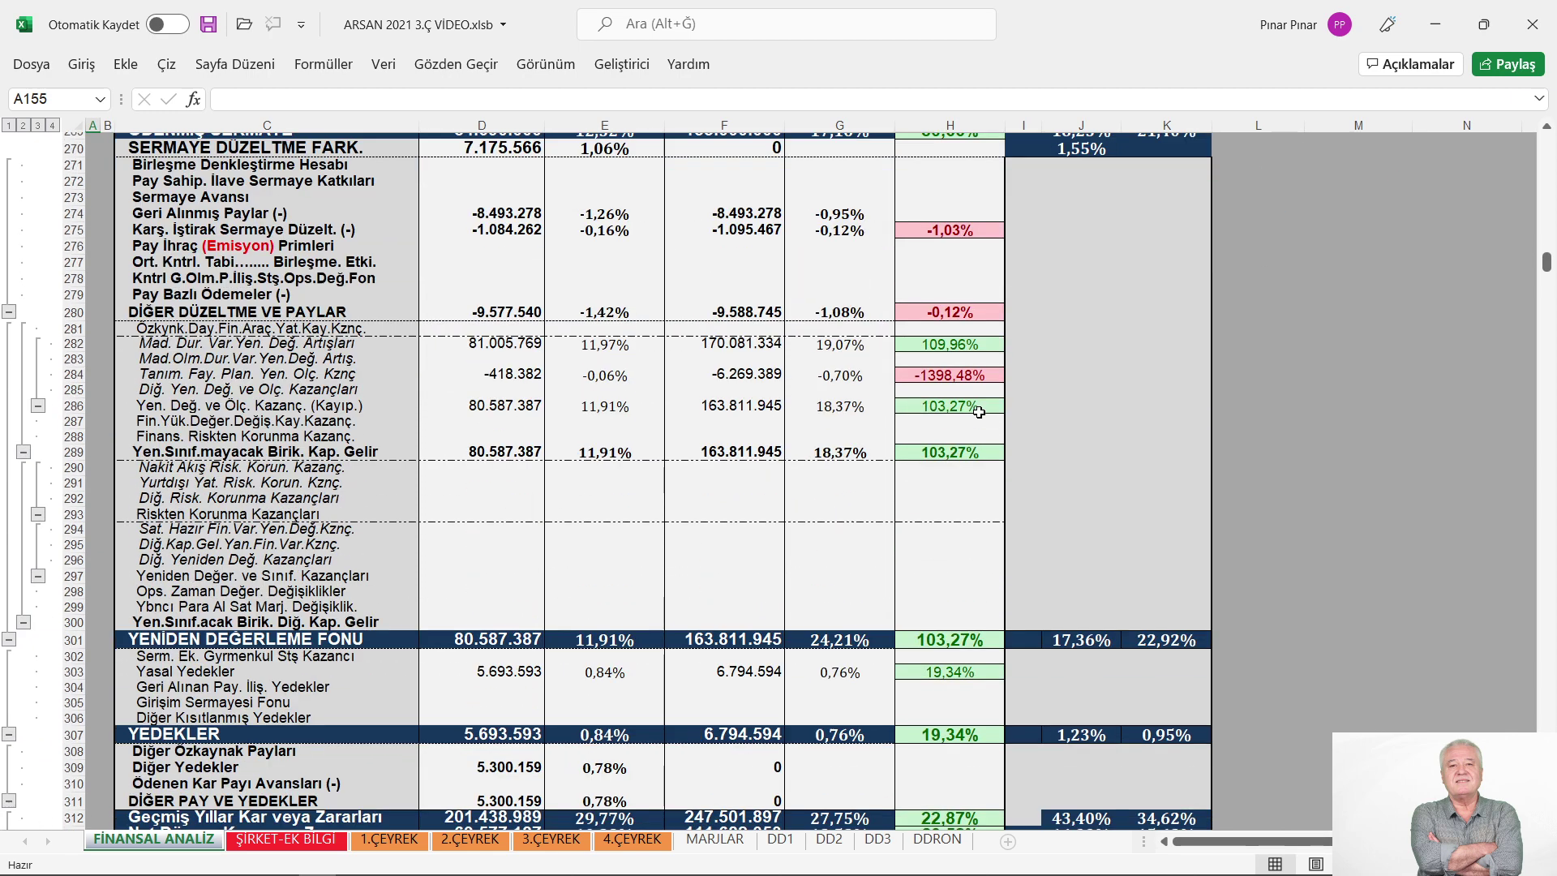
{"action": "scroll", "coordinate": [979, 413], "scroll_direction": "down", "scroll_amount": 7}
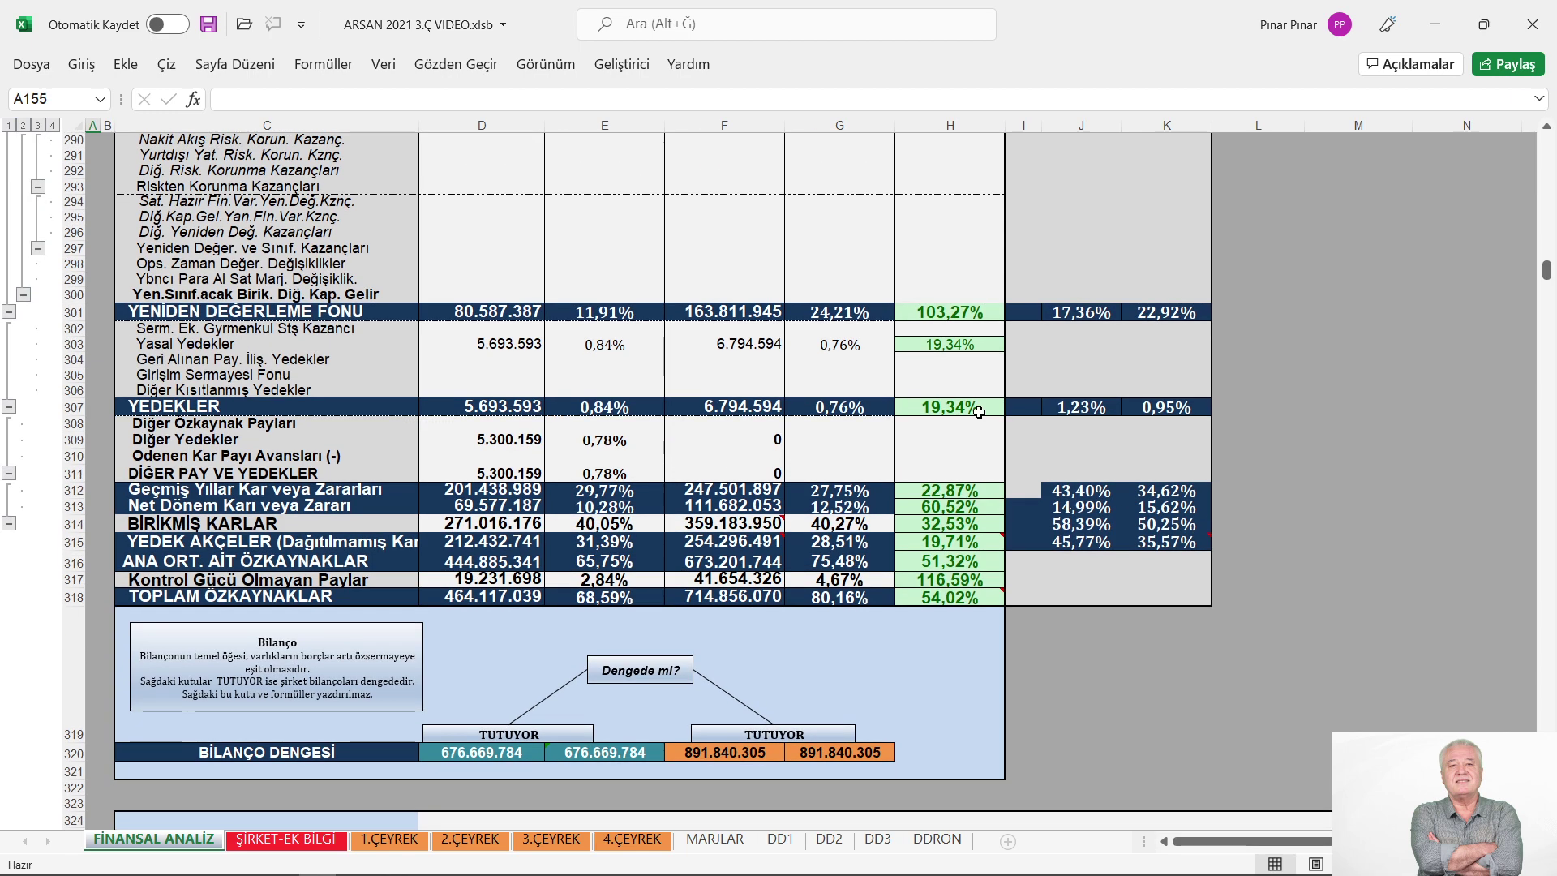
{"action": "scroll", "coordinate": [979, 413], "scroll_direction": "down", "scroll_amount": 6}
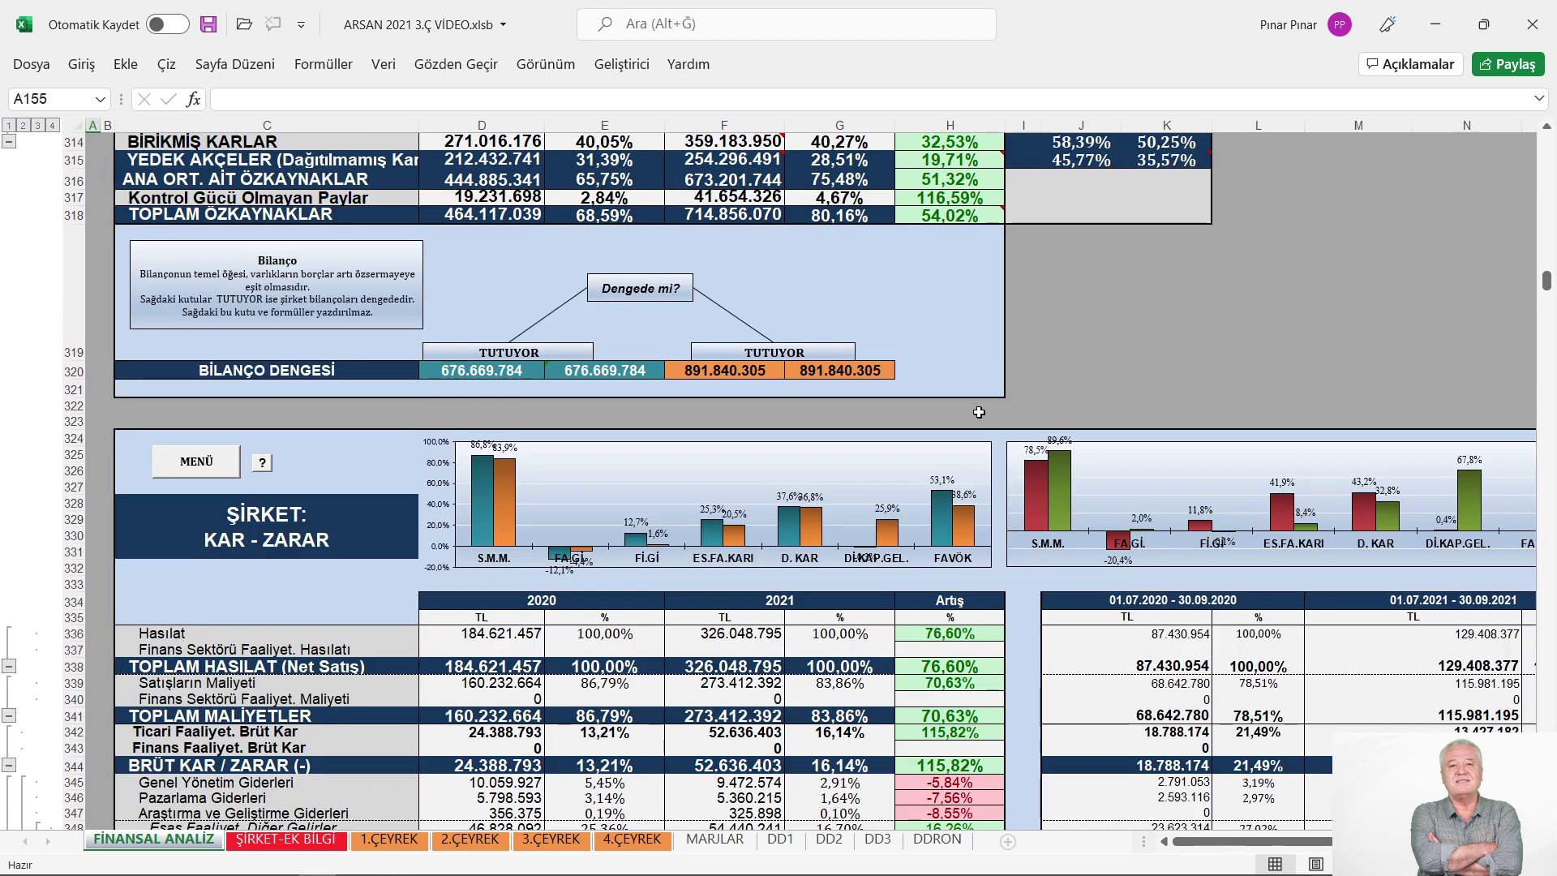
{"action": "scroll", "coordinate": [979, 412], "scroll_direction": "down", "scroll_amount": 3}
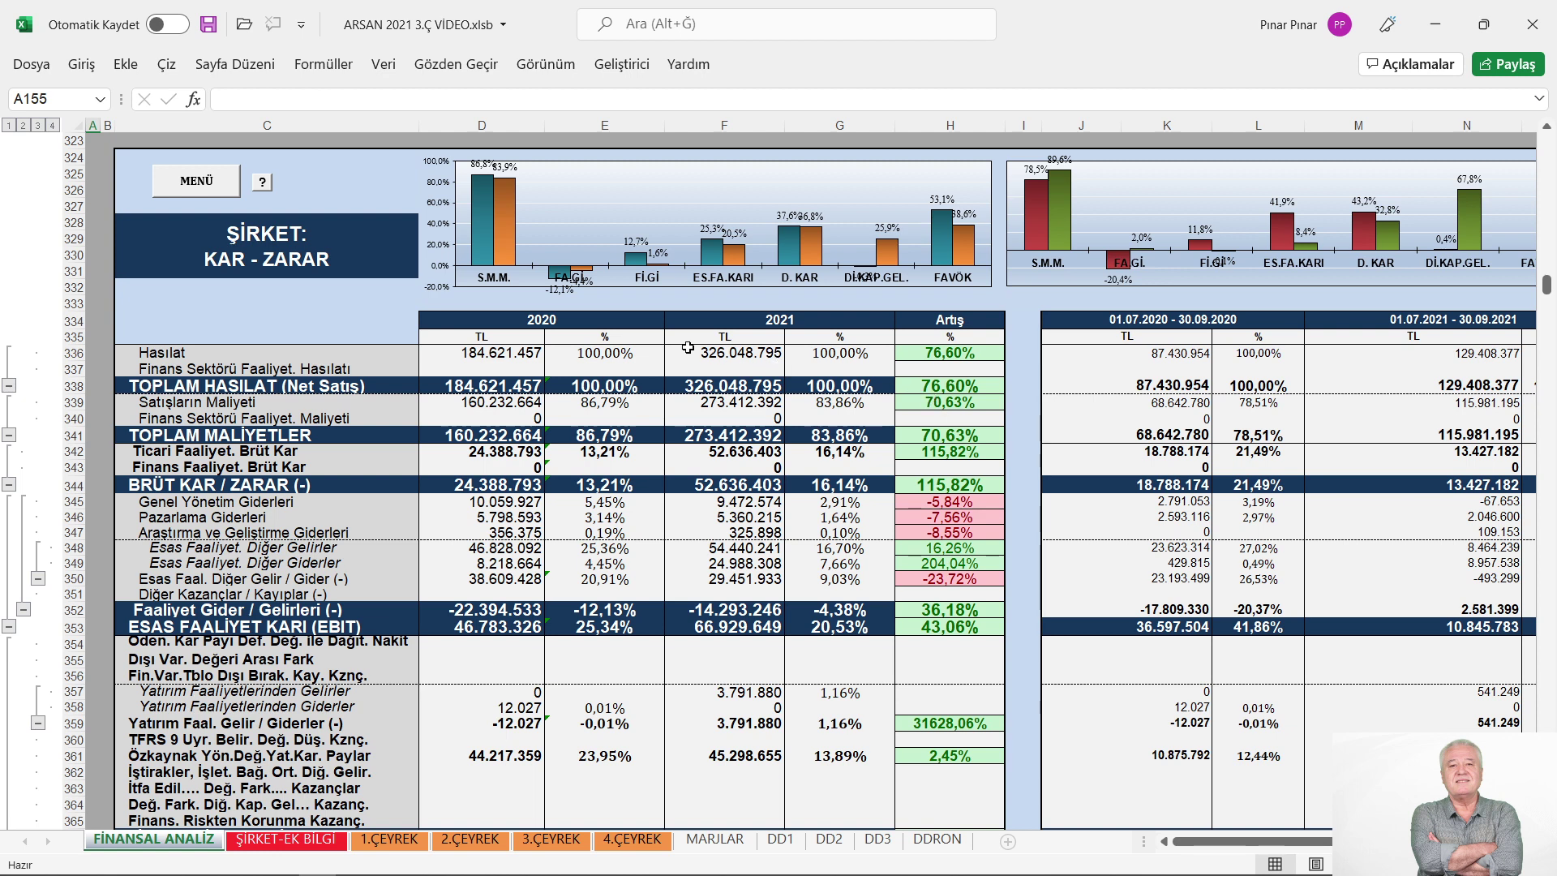
{"action": "mouse_move", "coordinate": [738, 261]}
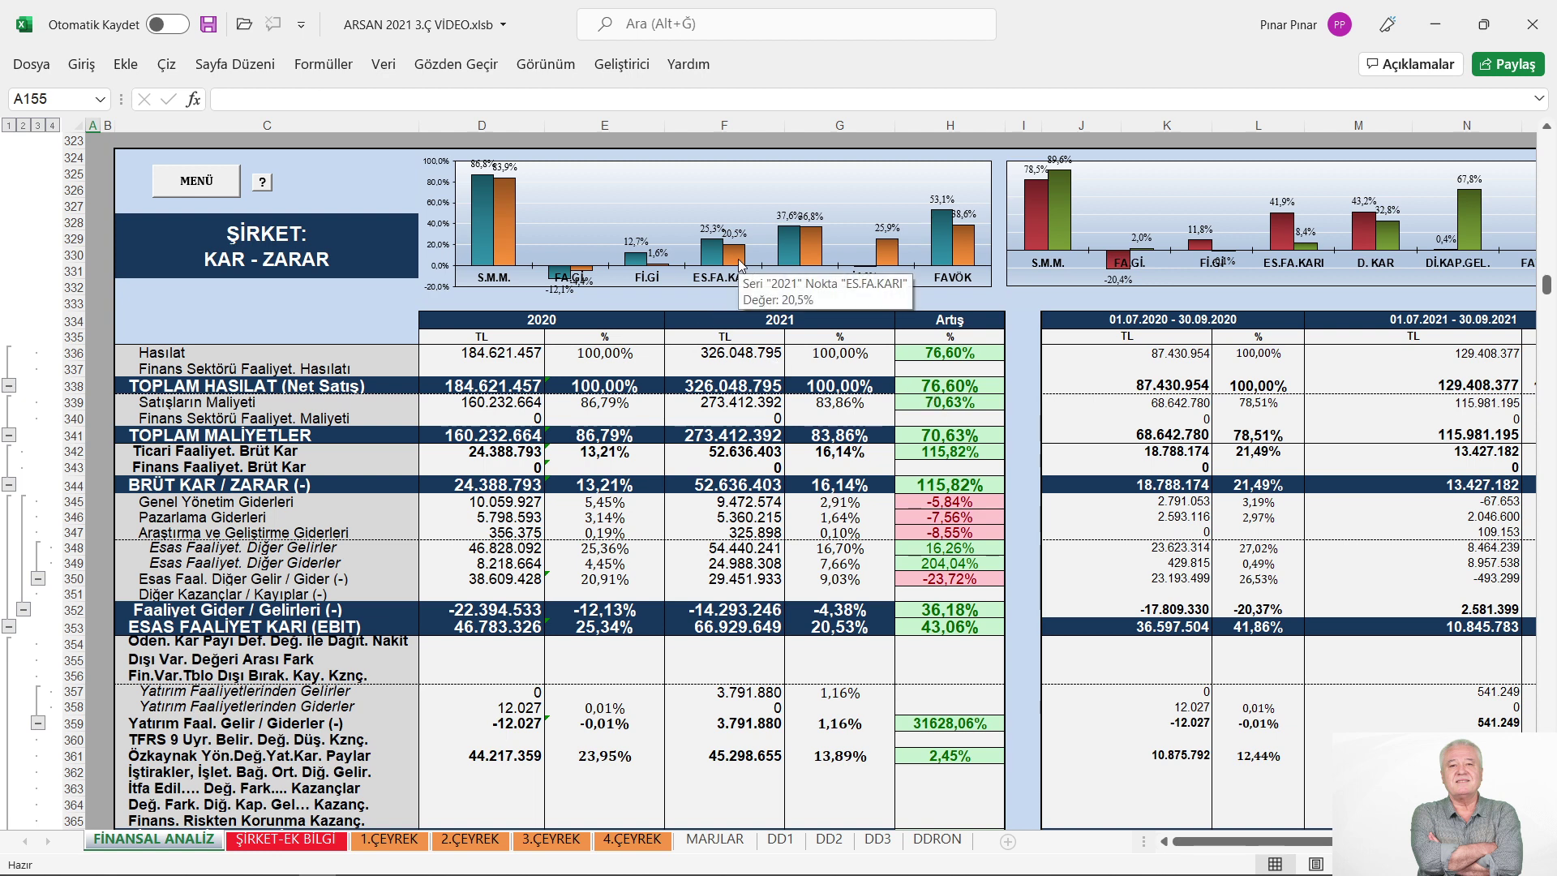
Return to the BORÇLAR section and examine its rows, the note on the KISA VADELİ BORÇLAR change and the debt totals
{"action": "left_click", "coordinate": [186, 181]}
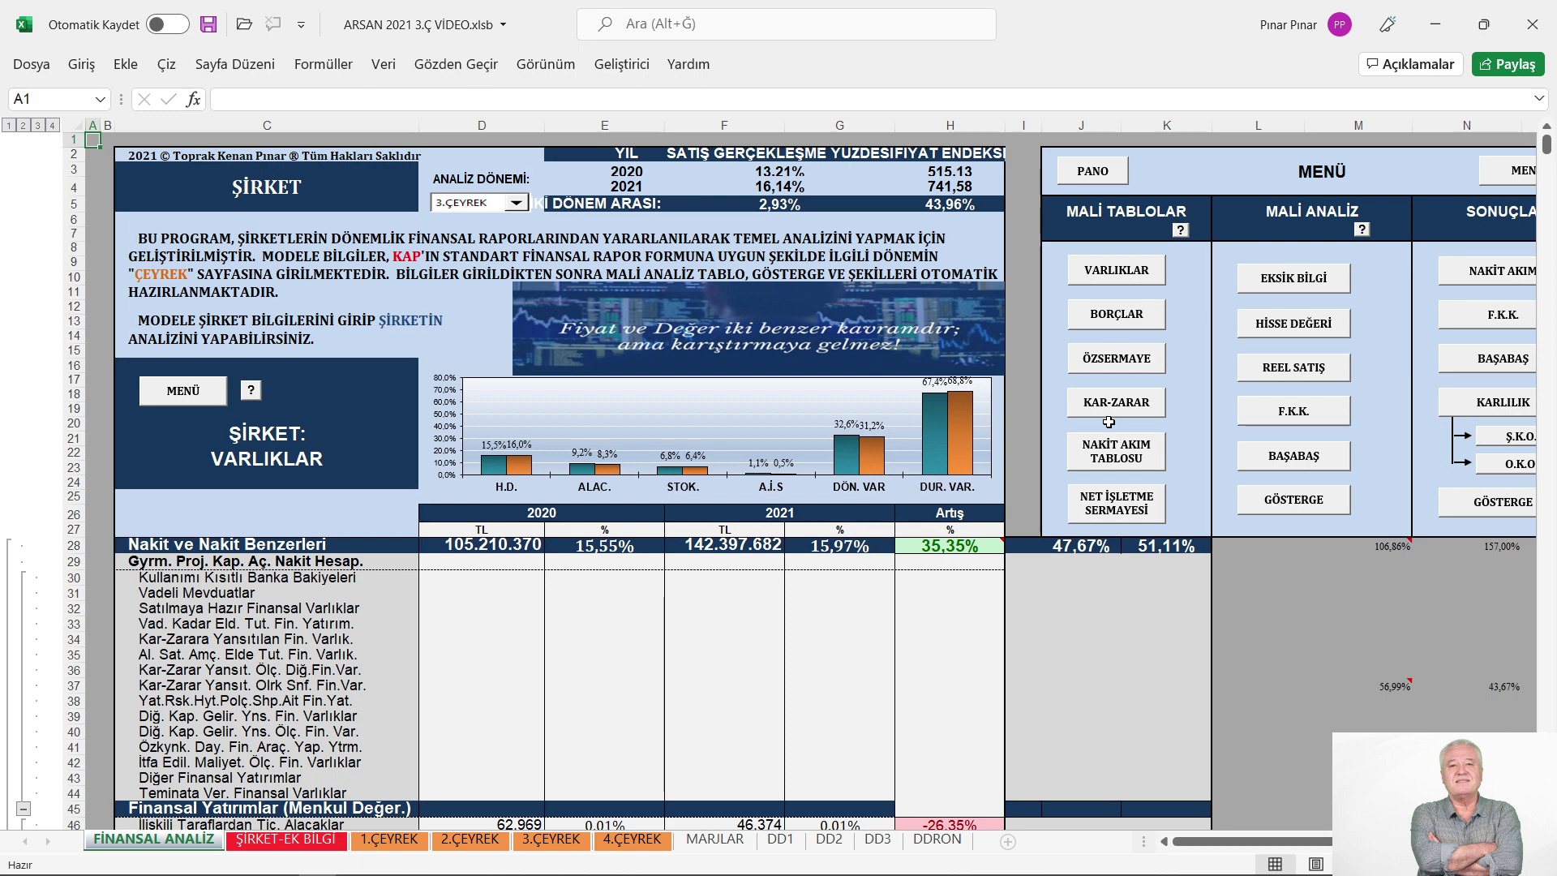
{"action": "left_click", "coordinate": [1117, 314]}
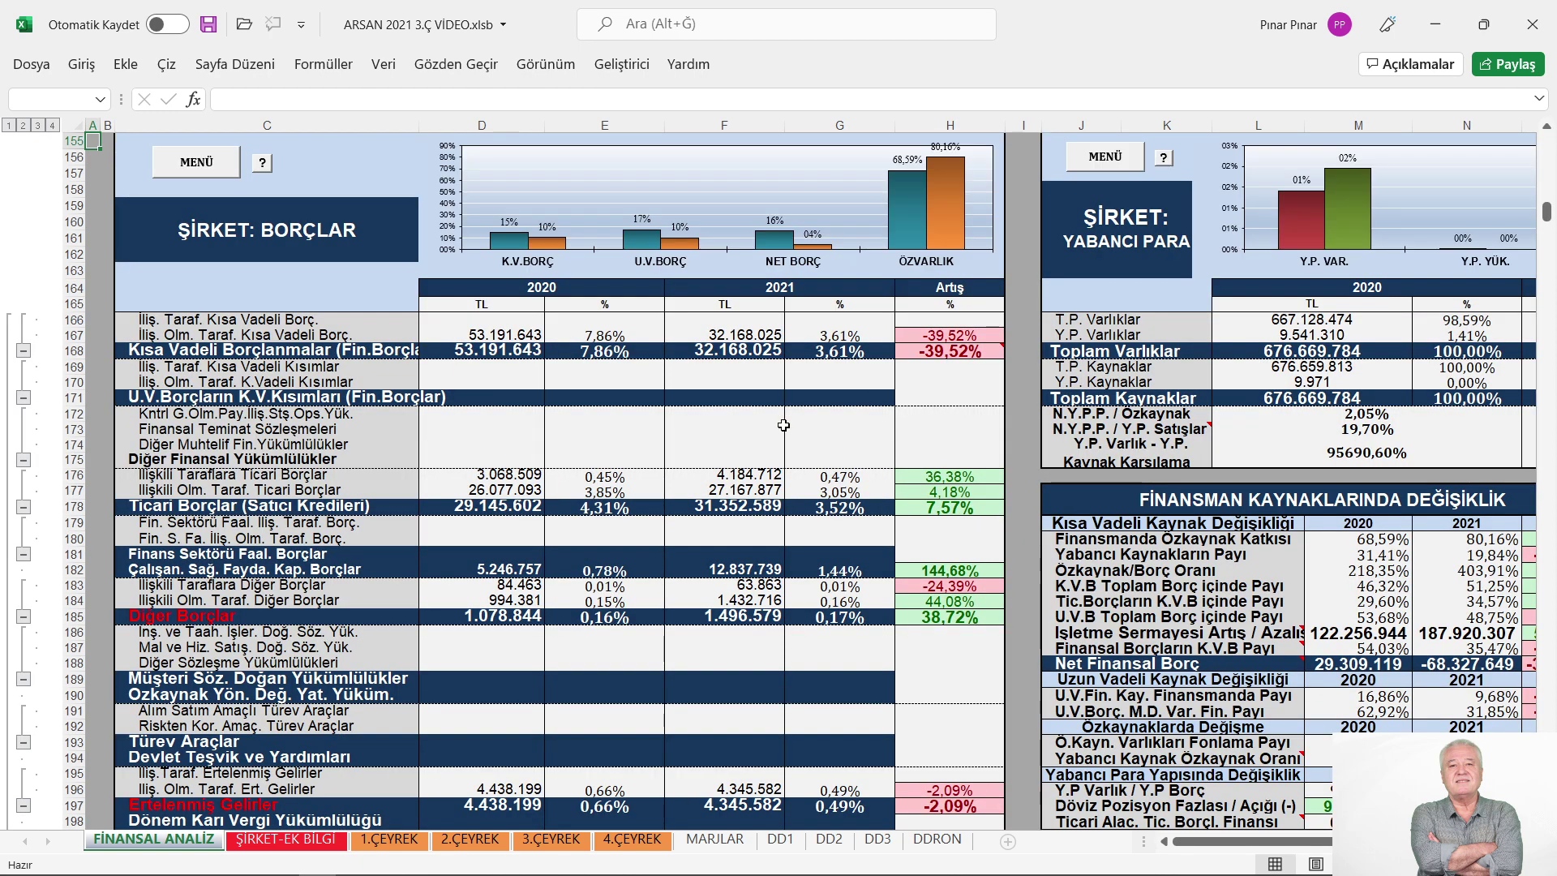
{"action": "scroll", "coordinate": [767, 432], "scroll_direction": "down", "scroll_amount": 3}
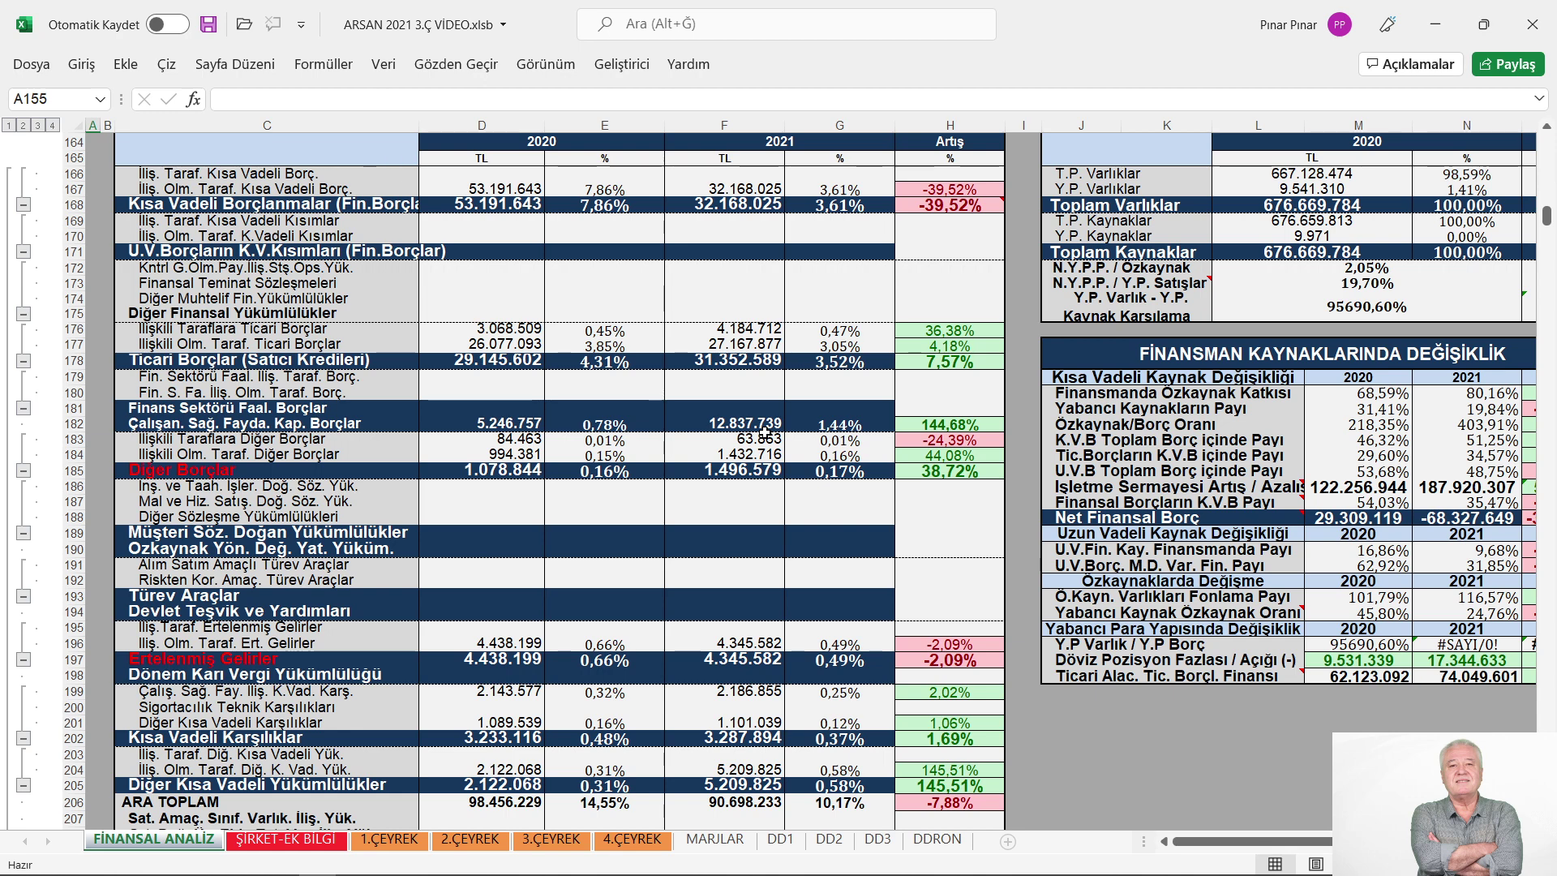
{"action": "scroll", "coordinate": [766, 433], "scroll_direction": "down", "scroll_amount": 1}
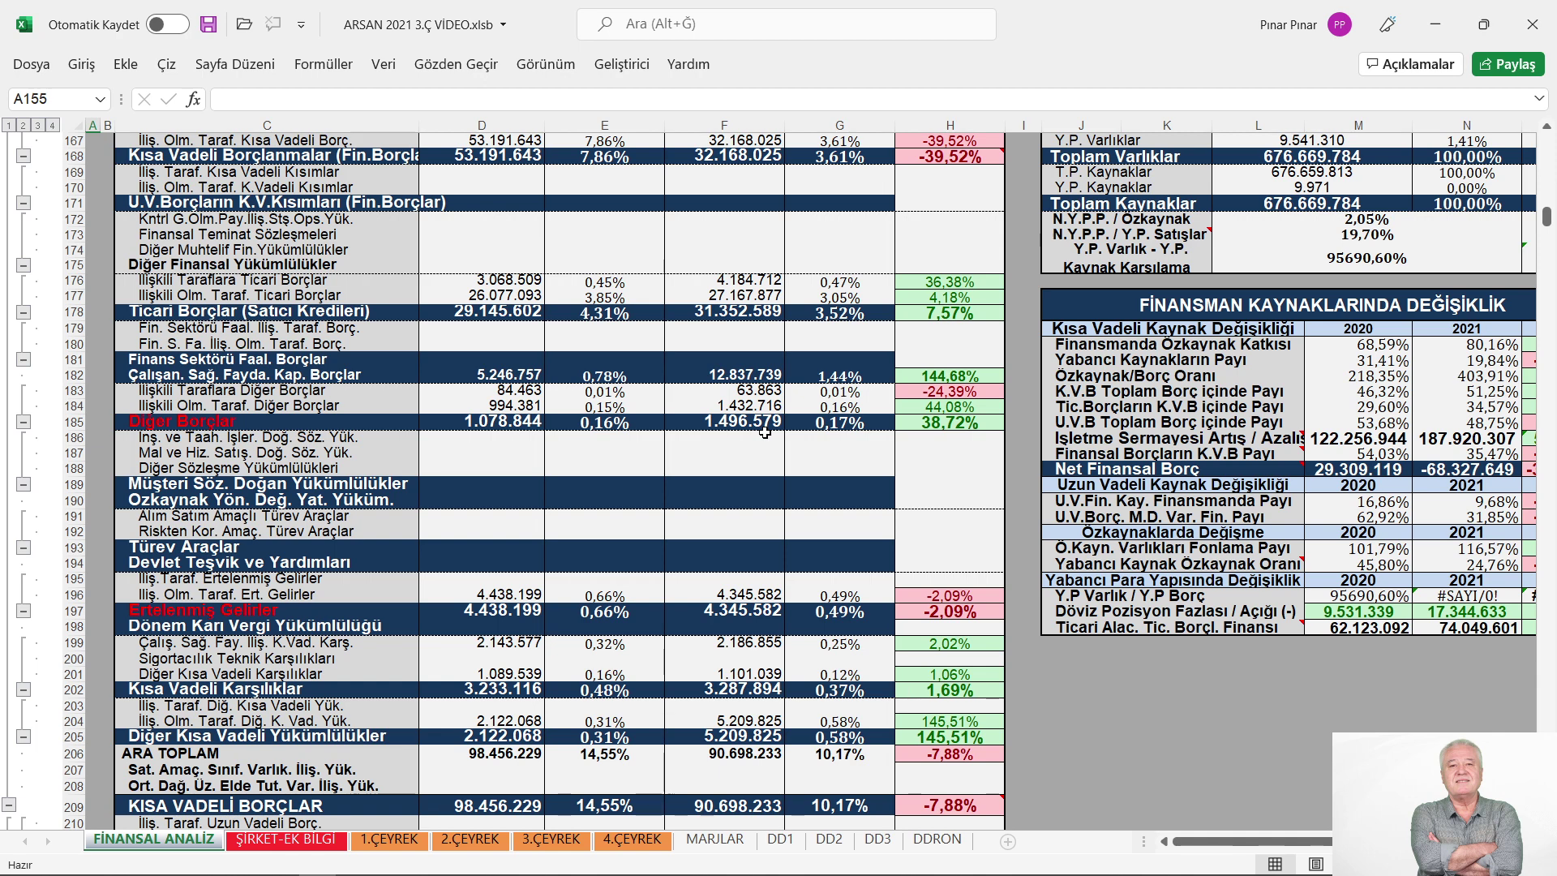
{"action": "scroll", "coordinate": [765, 432], "scroll_direction": "down", "scroll_amount": 3}
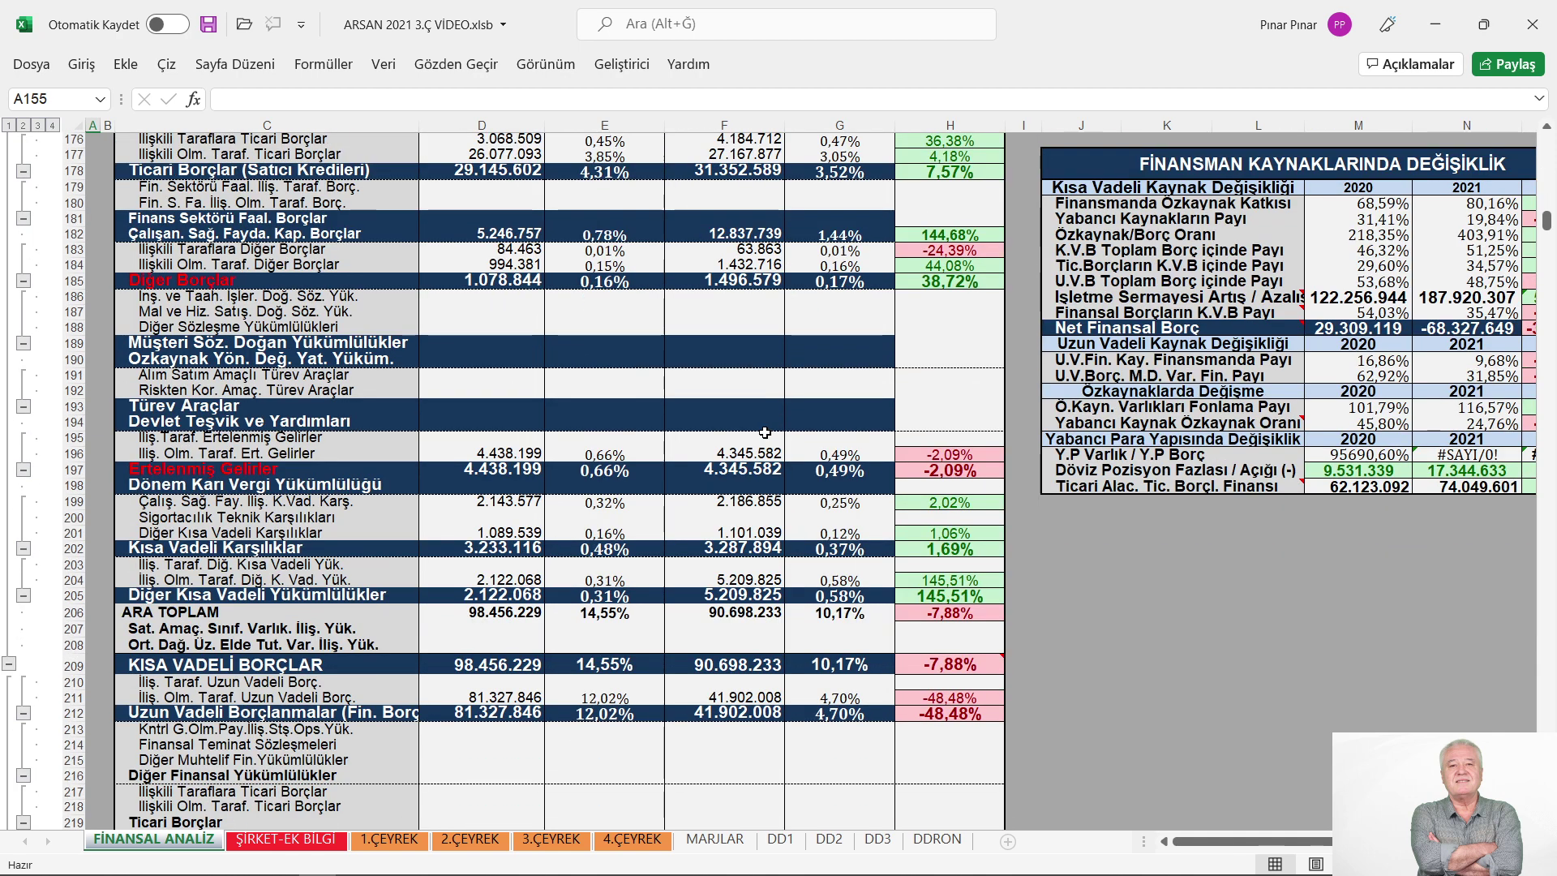
{"action": "scroll", "coordinate": [608, 478], "scroll_direction": "down", "scroll_amount": 2}
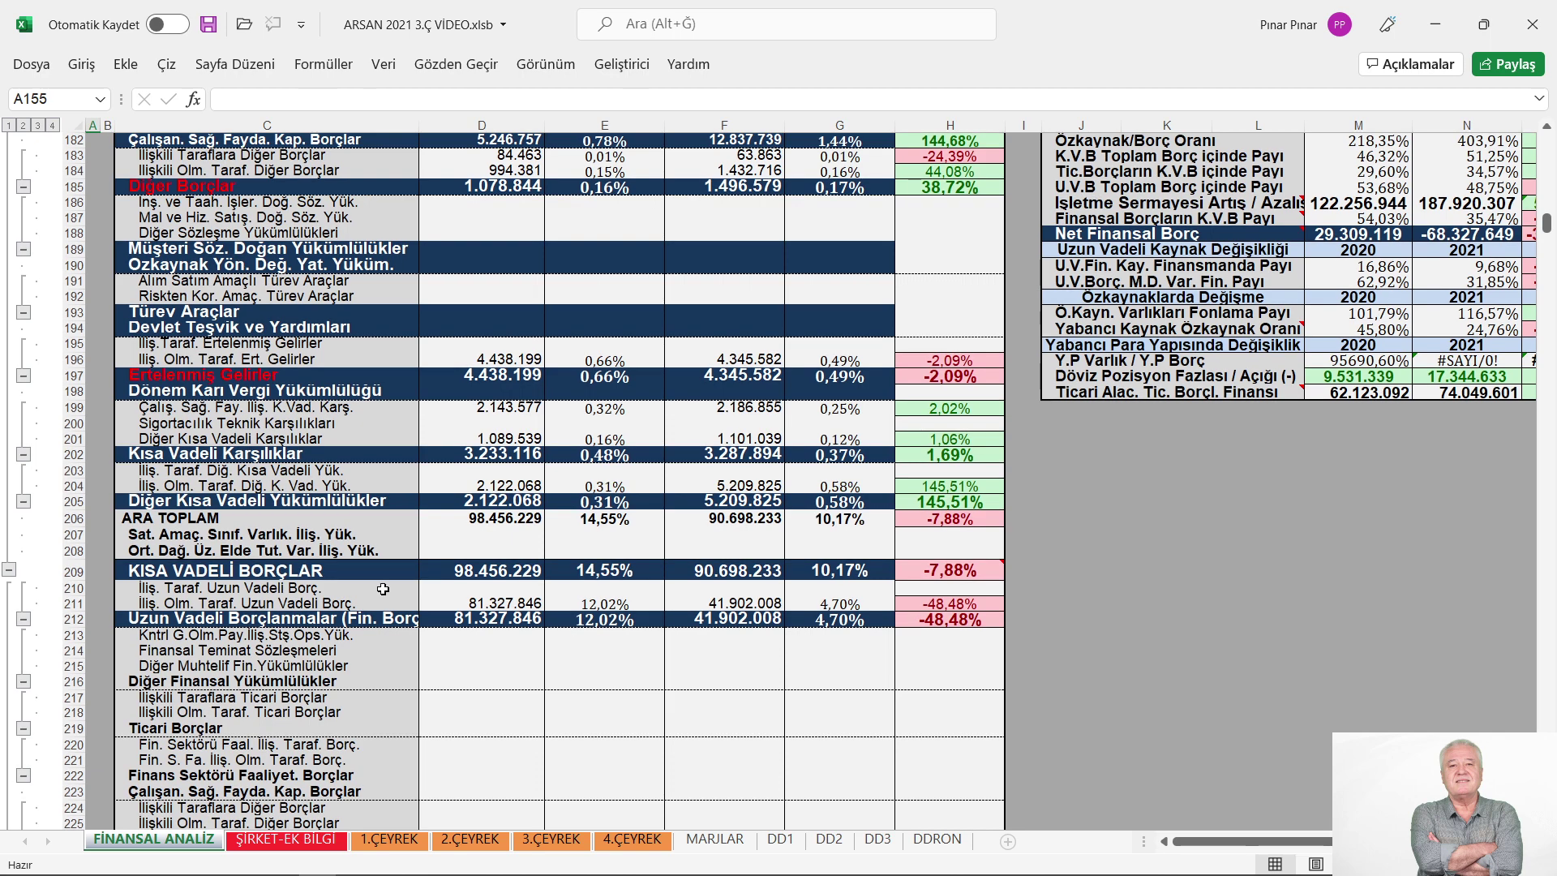
{"action": "mouse_move", "coordinate": [959, 574]}
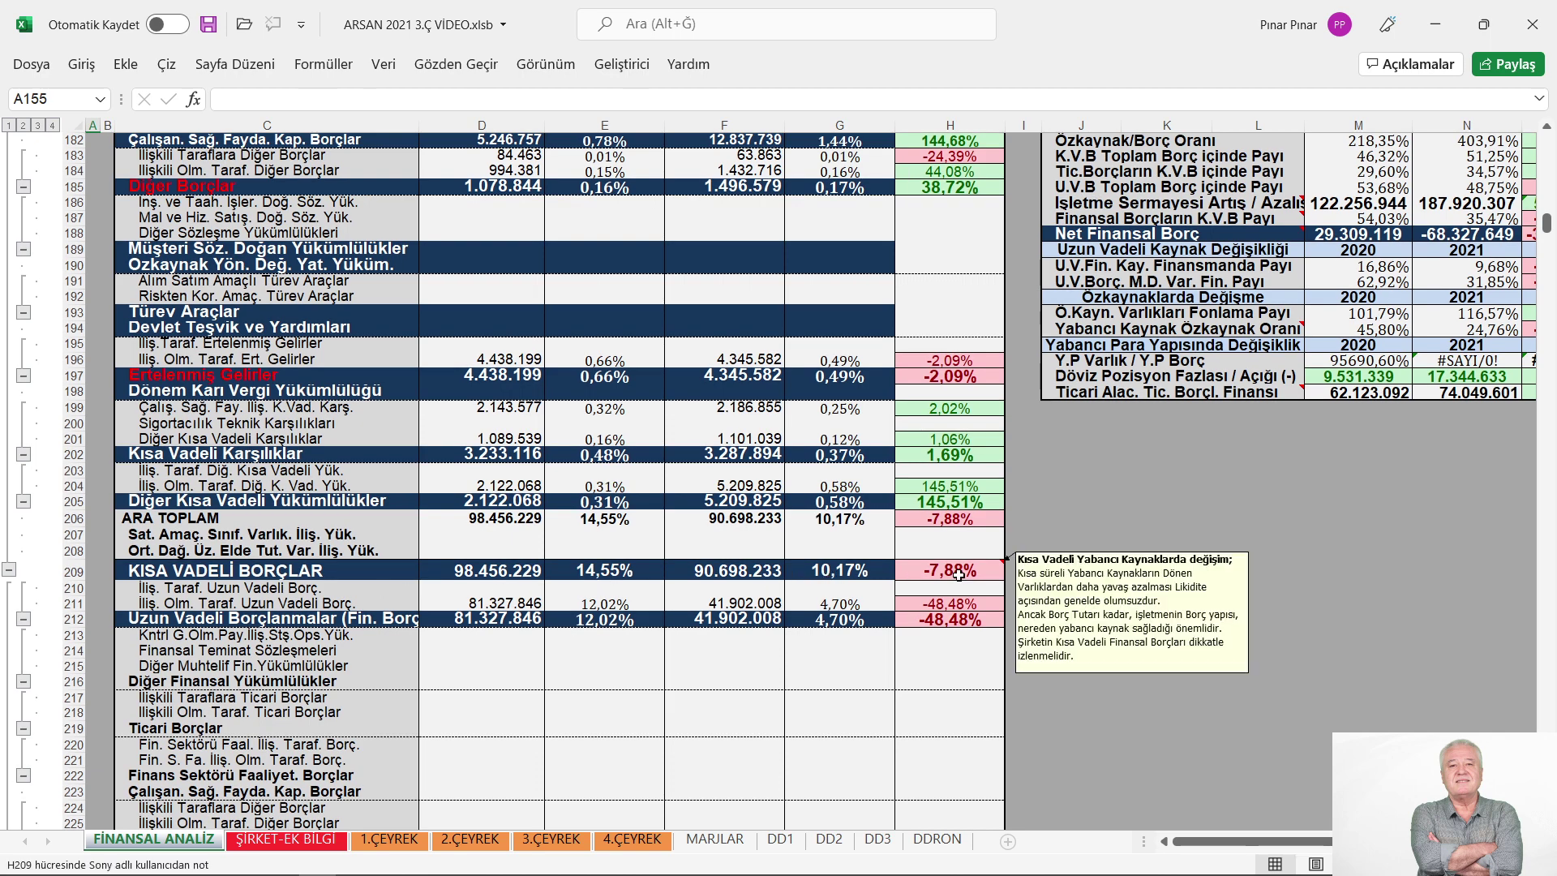
{"action": "scroll", "coordinate": [958, 574], "scroll_direction": "down", "scroll_amount": 12}
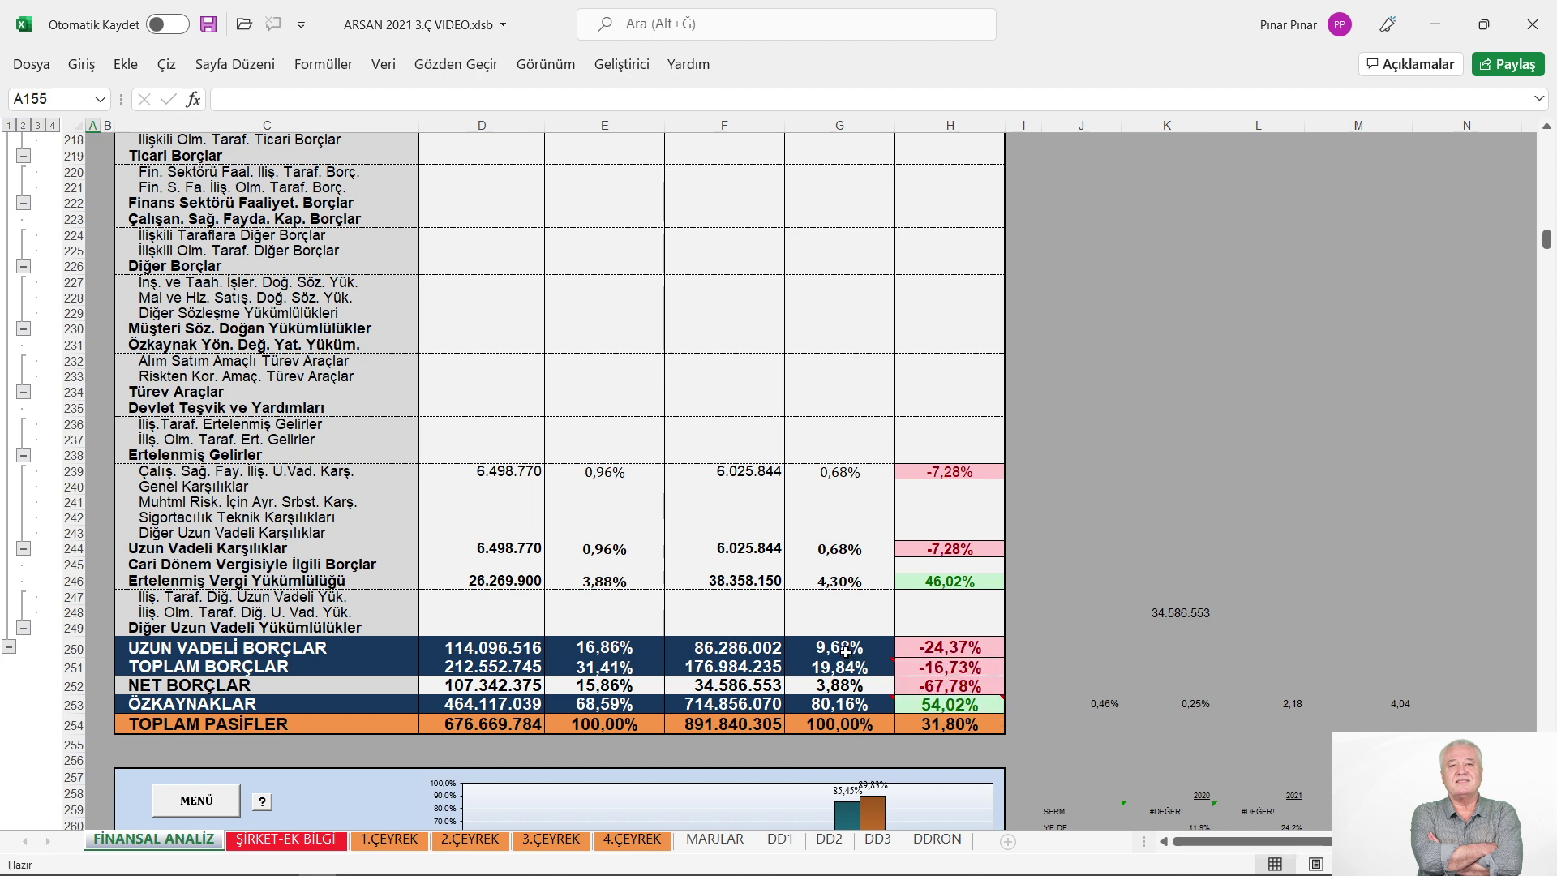
{"action": "scroll", "coordinate": [845, 651], "scroll_direction": "up", "scroll_amount": 12}
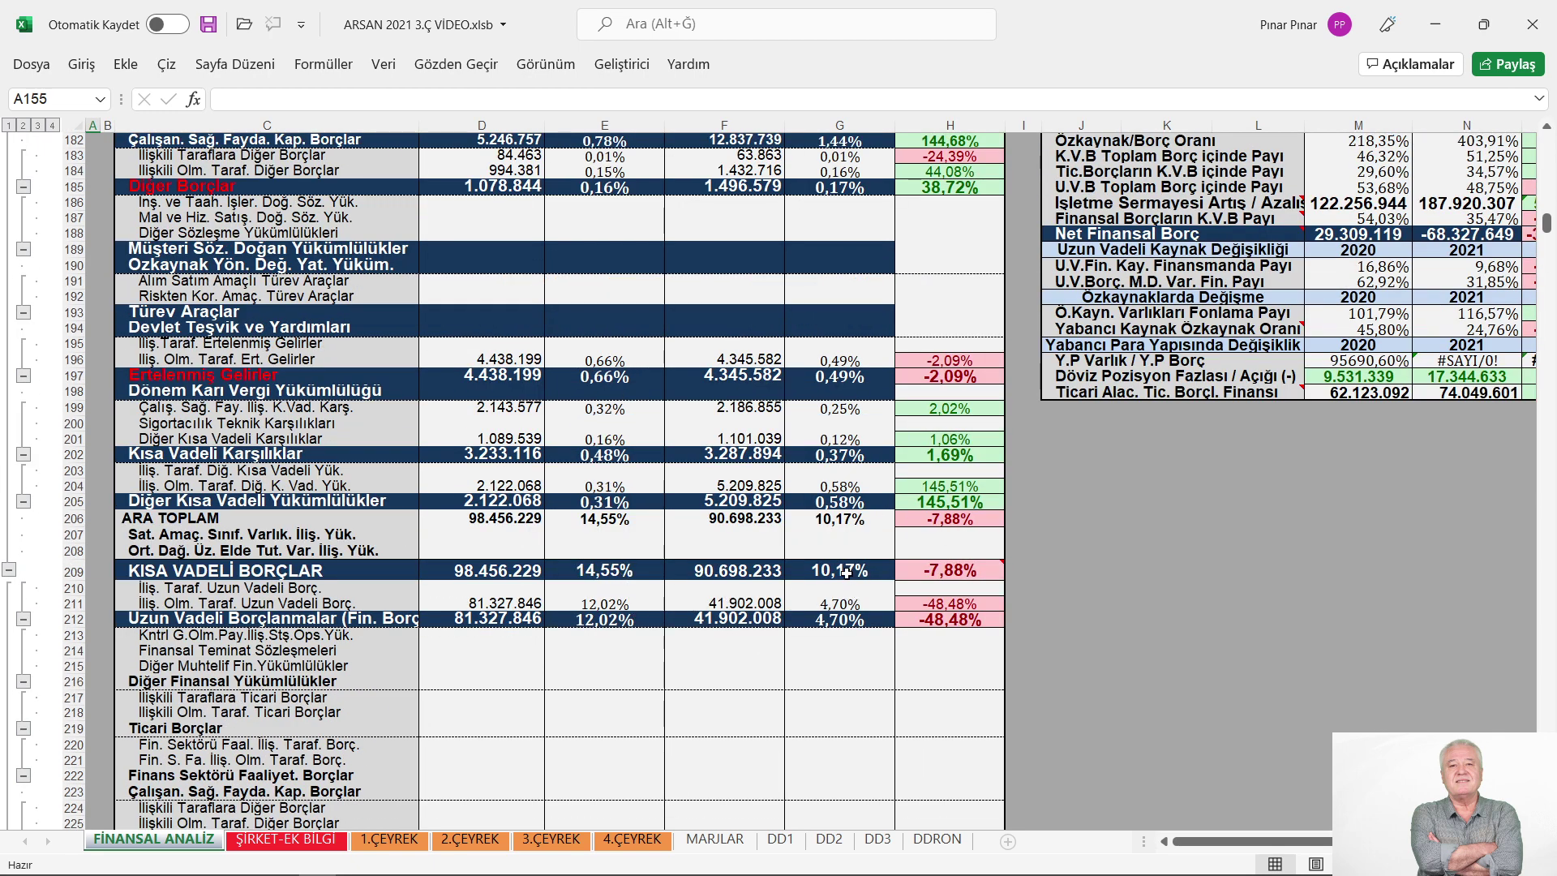
Examine the long-term debt rows down to UZUN VADELİ BORÇLAR, and review TOPLAM BORÇLAR, NET BORÇLAR, ÖZKAYNAKLAR and TOPLAM PASİFLER
{"action": "scroll", "coordinate": [846, 571], "scroll_direction": "down", "scroll_amount": 9}
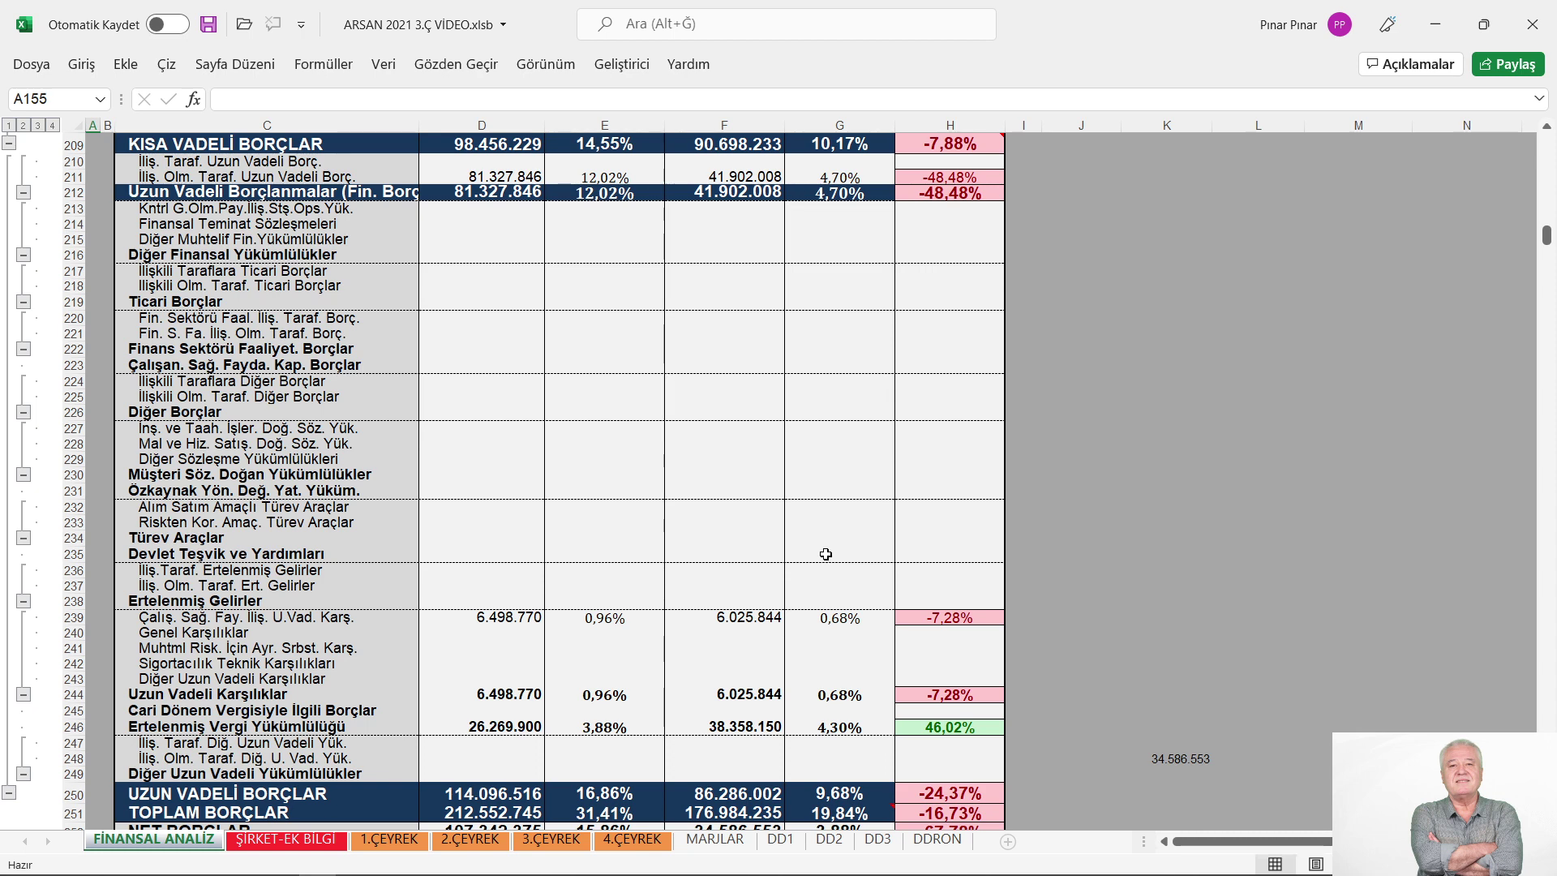
{"action": "scroll", "coordinate": [819, 541], "scroll_direction": "down", "scroll_amount": 6}
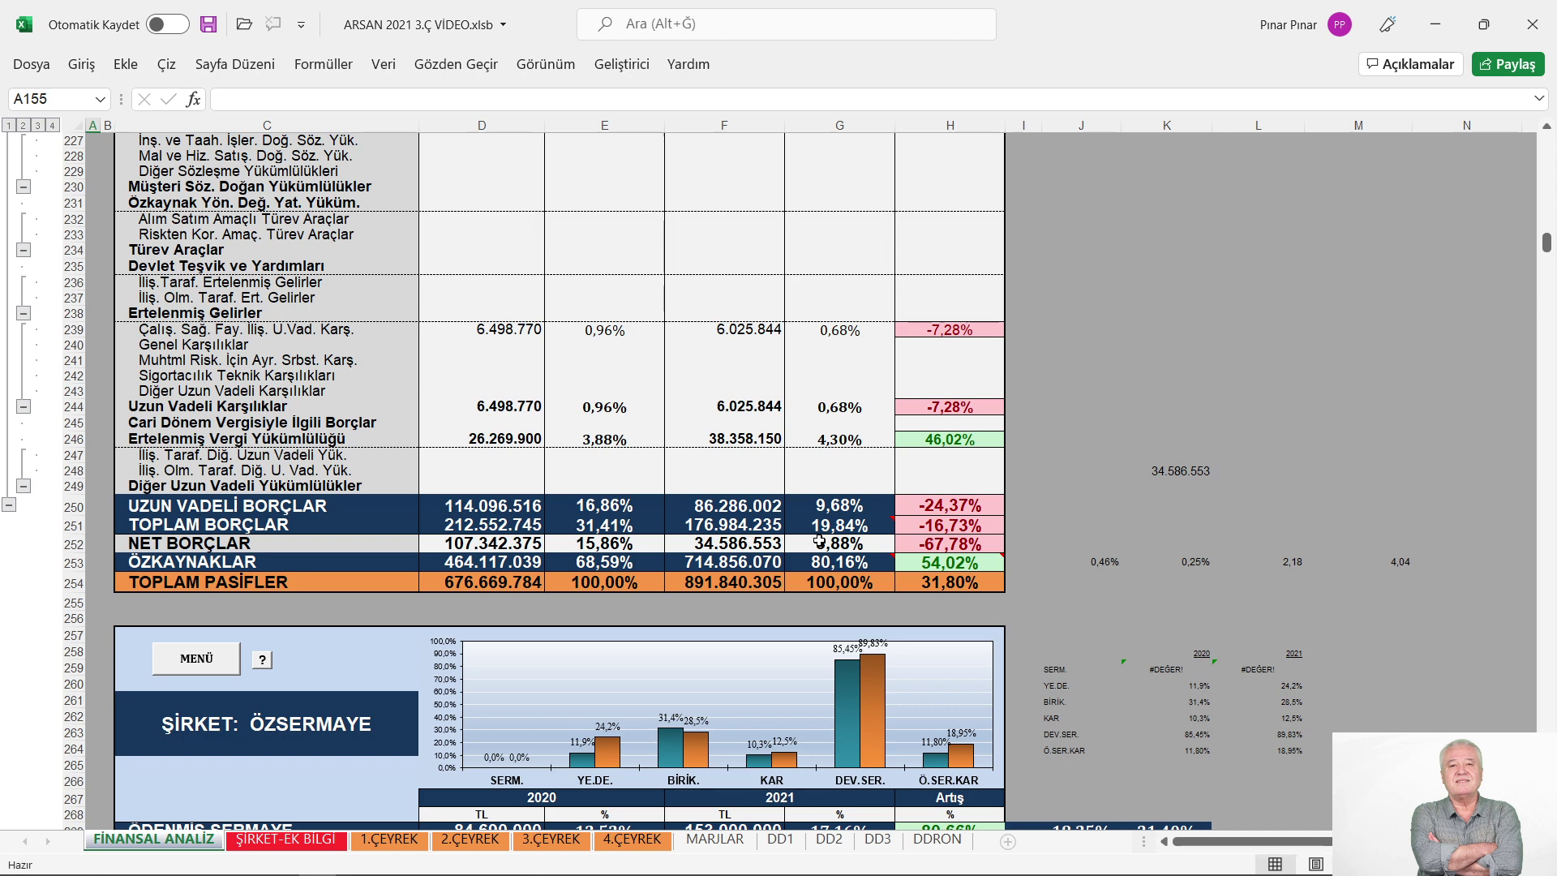
{"action": "scroll", "coordinate": [819, 542], "scroll_direction": "down", "scroll_amount": 1}
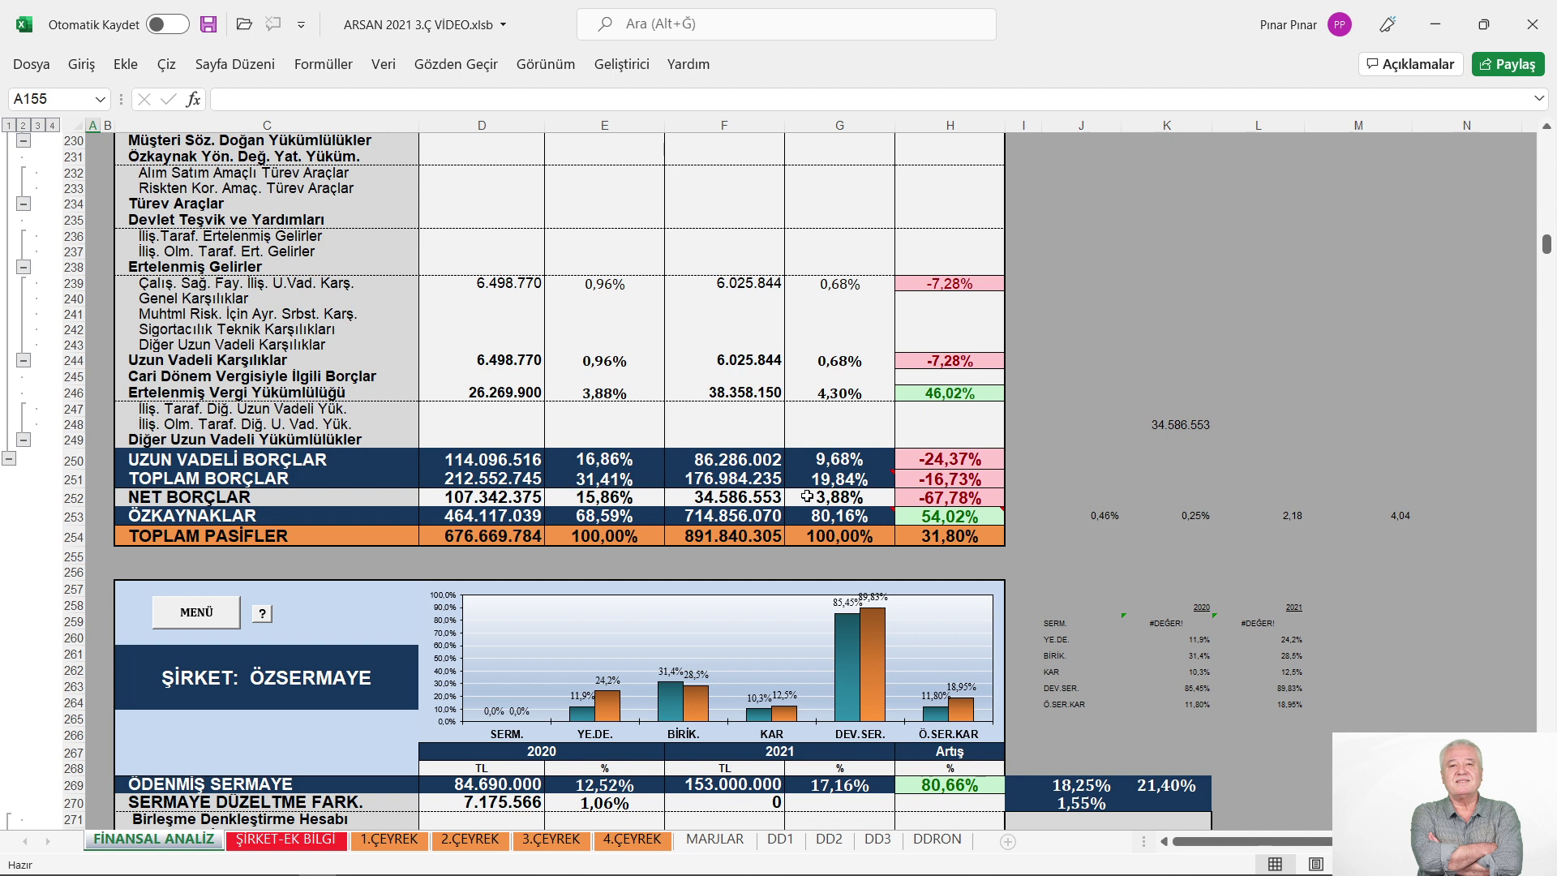
{"action": "mouse_move", "coordinate": [854, 484]}
{"action": "mouse_move", "coordinate": [832, 516]}
{"action": "scroll", "coordinate": [756, 548], "scroll_direction": "down", "scroll_amount": 4}
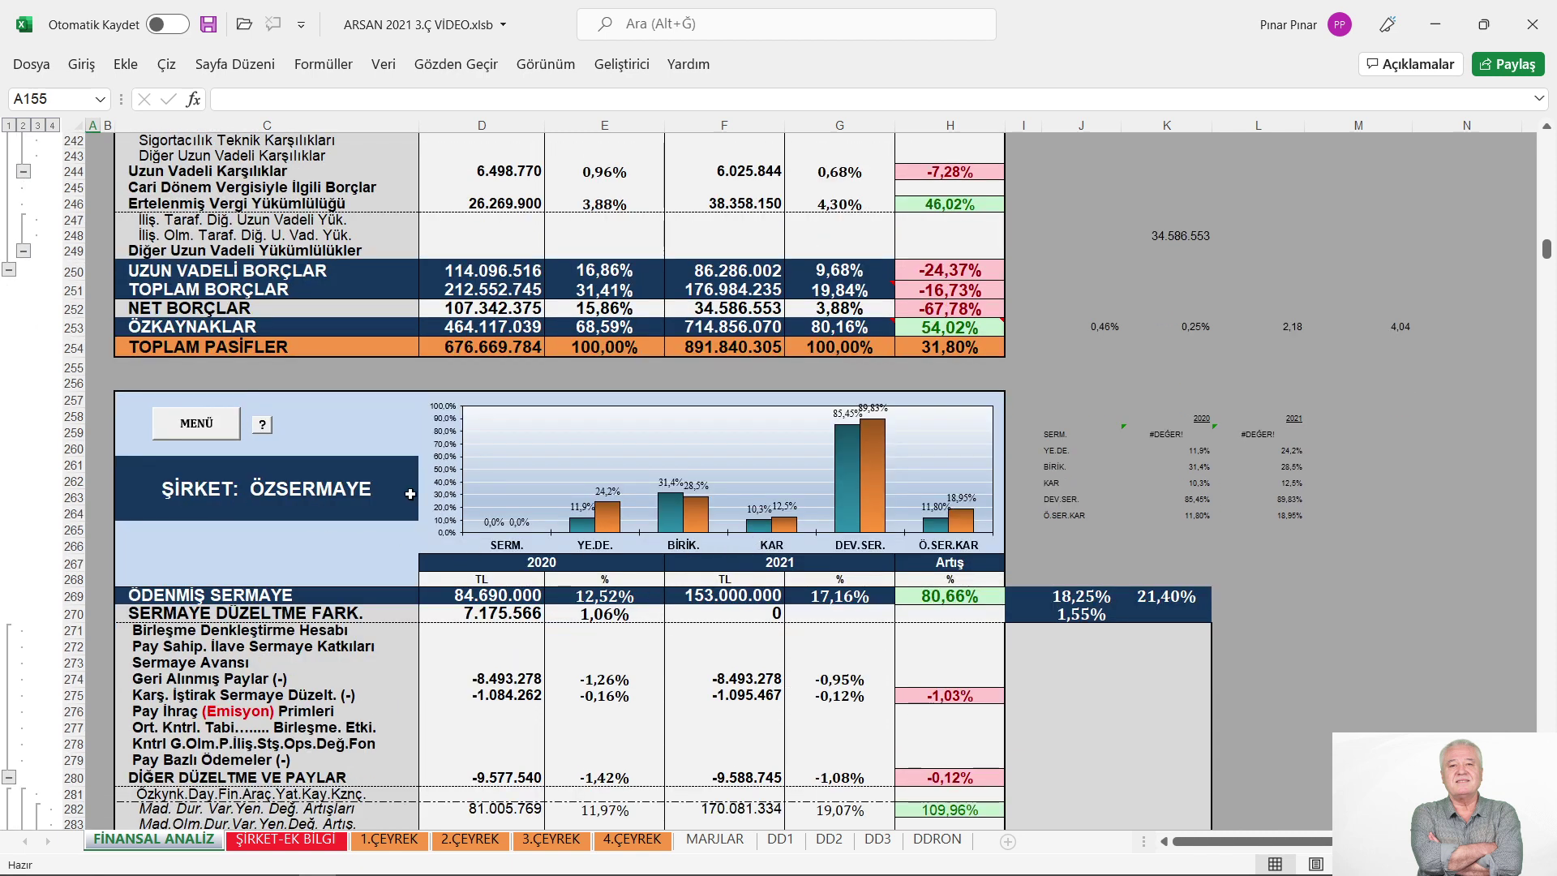
Go to the HİSSE DEĞERİ section through the workbook's main menu, and examine the Aswath Damodaran growth model's inputs, chart and share values
{"action": "left_click", "coordinate": [210, 430]}
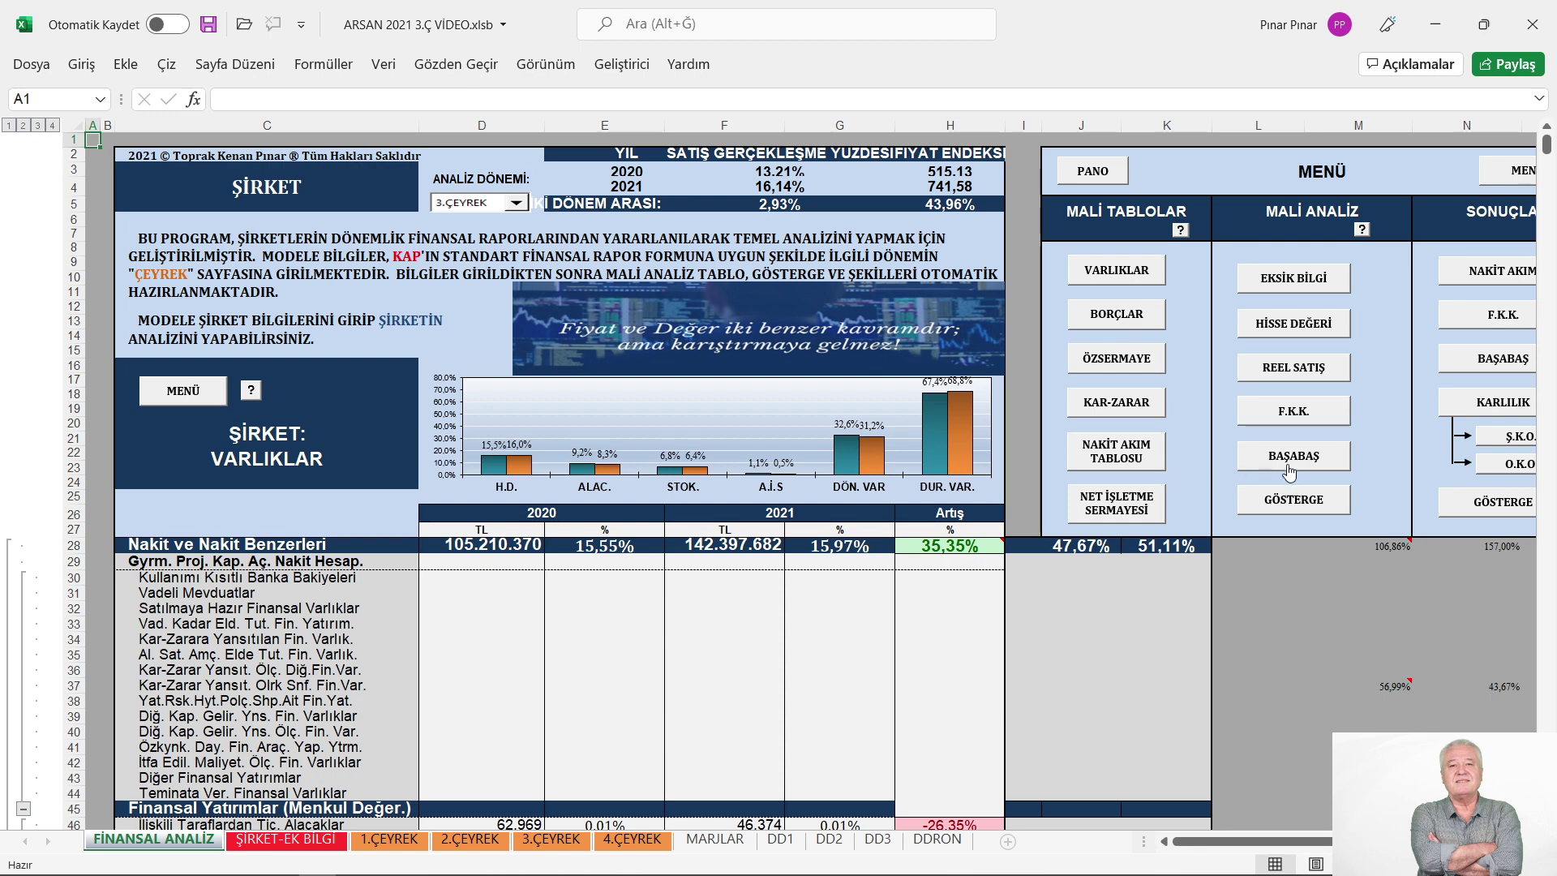
{"action": "left_click", "coordinate": [1291, 325]}
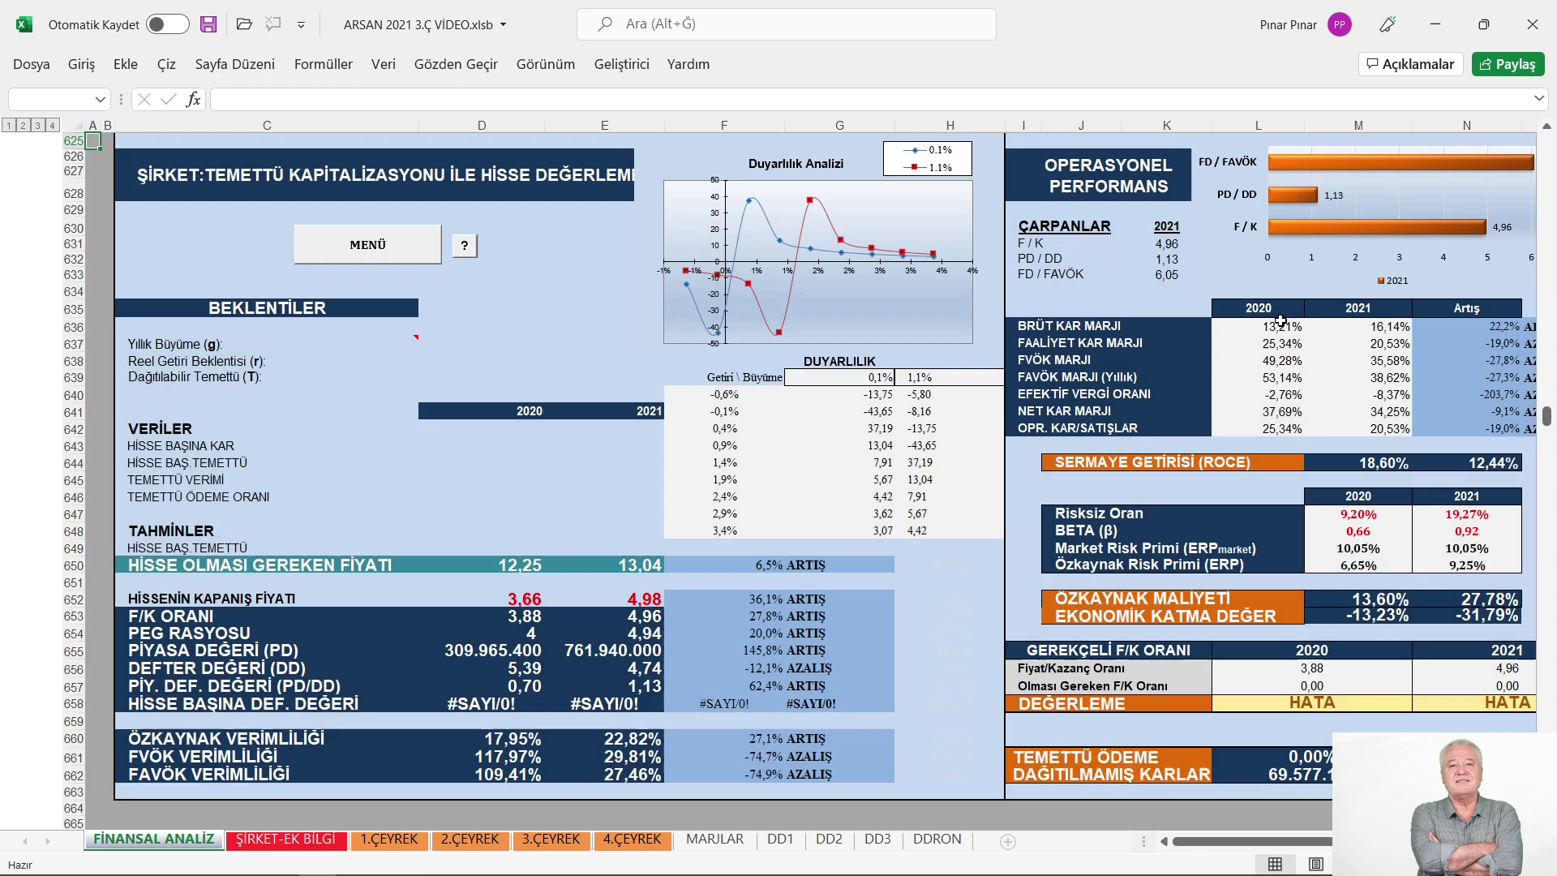
{"action": "scroll", "coordinate": [1005, 488], "scroll_direction": "down", "scroll_amount": 13}
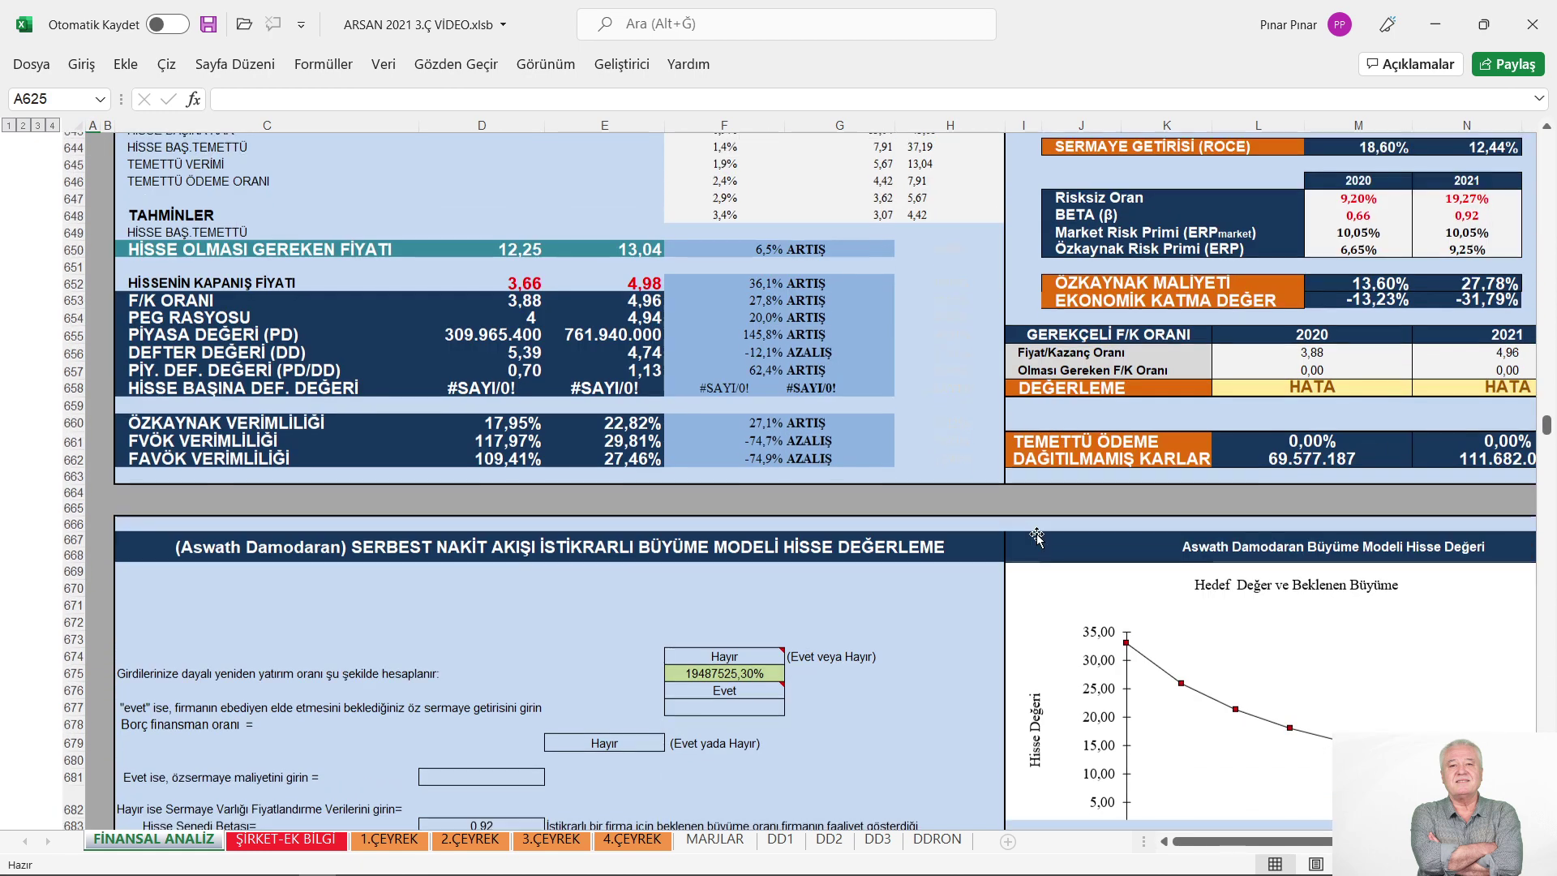
{"action": "scroll", "coordinate": [1051, 531], "scroll_direction": "down", "scroll_amount": 4}
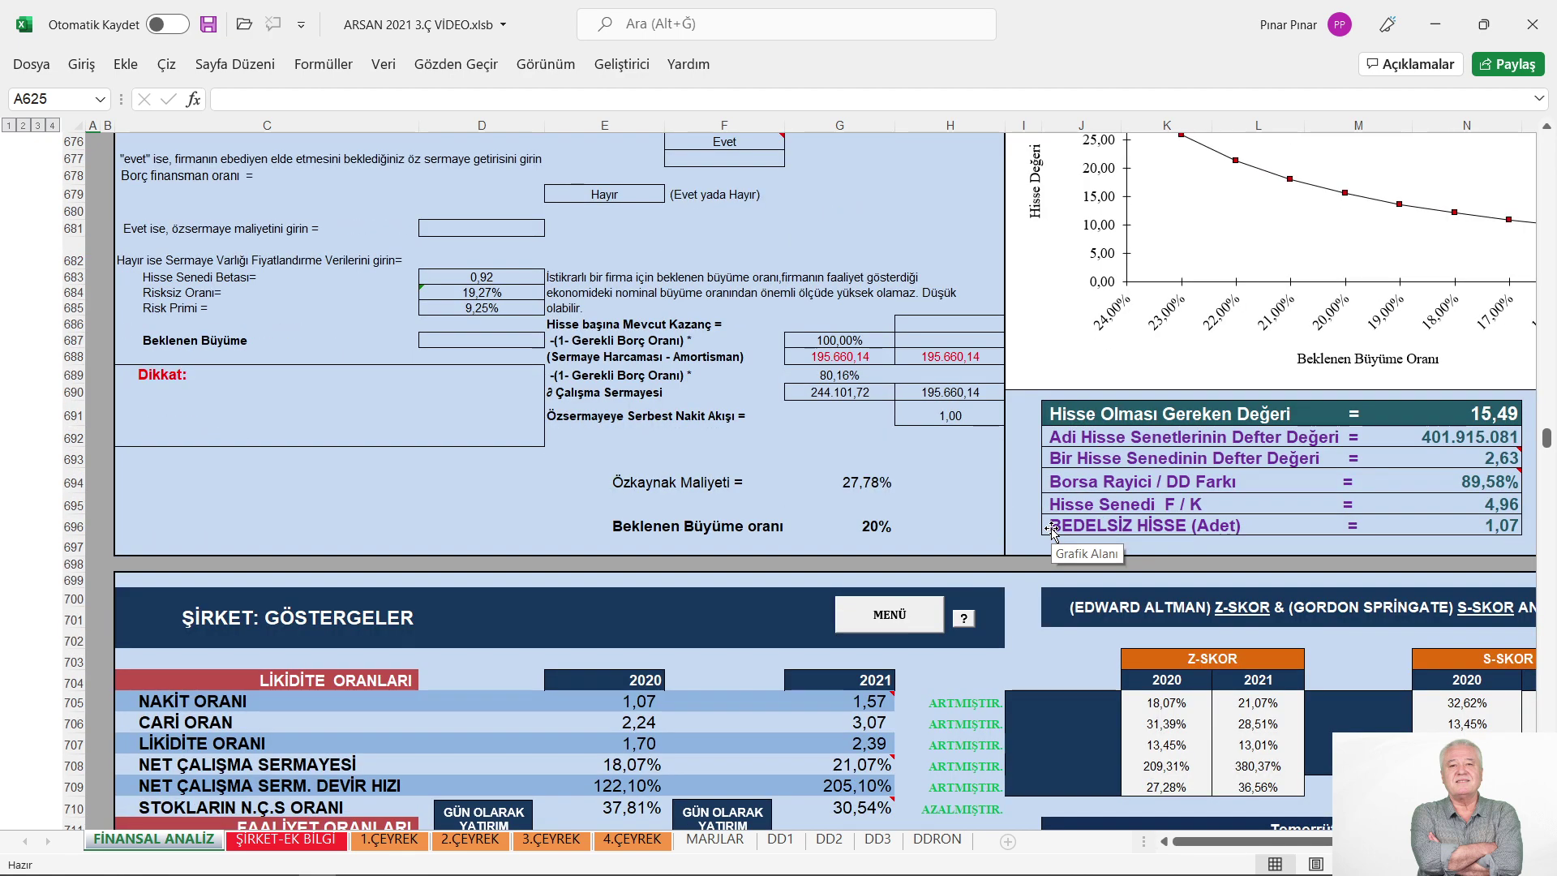
{"action": "scroll", "coordinate": [1052, 531], "scroll_direction": "up", "scroll_amount": 1}
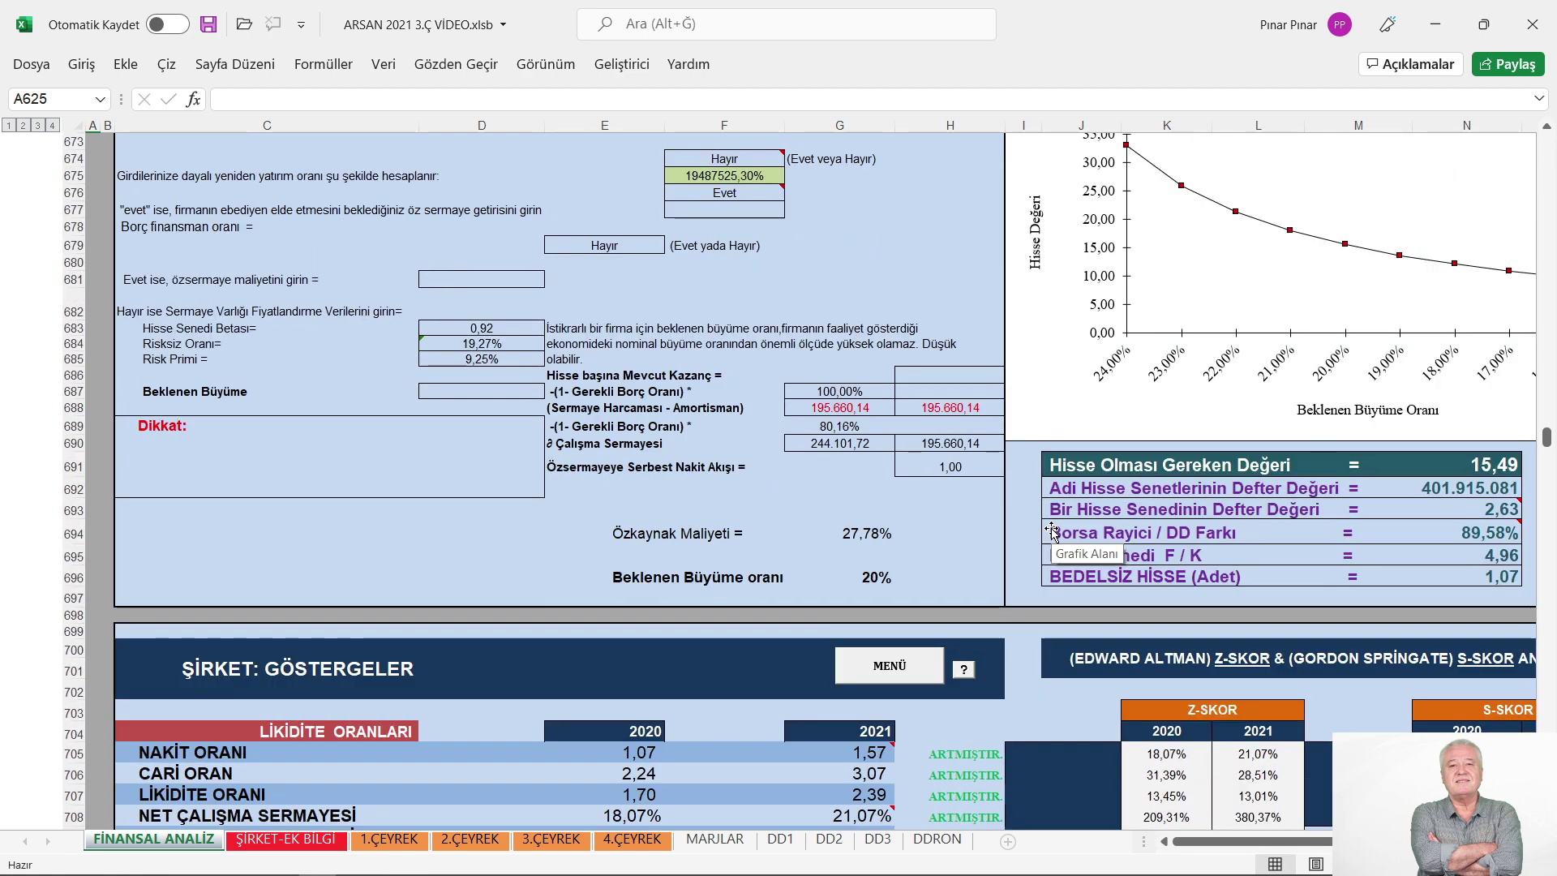
{"action": "scroll", "coordinate": [1054, 559], "scroll_direction": "up", "scroll_amount": 1}
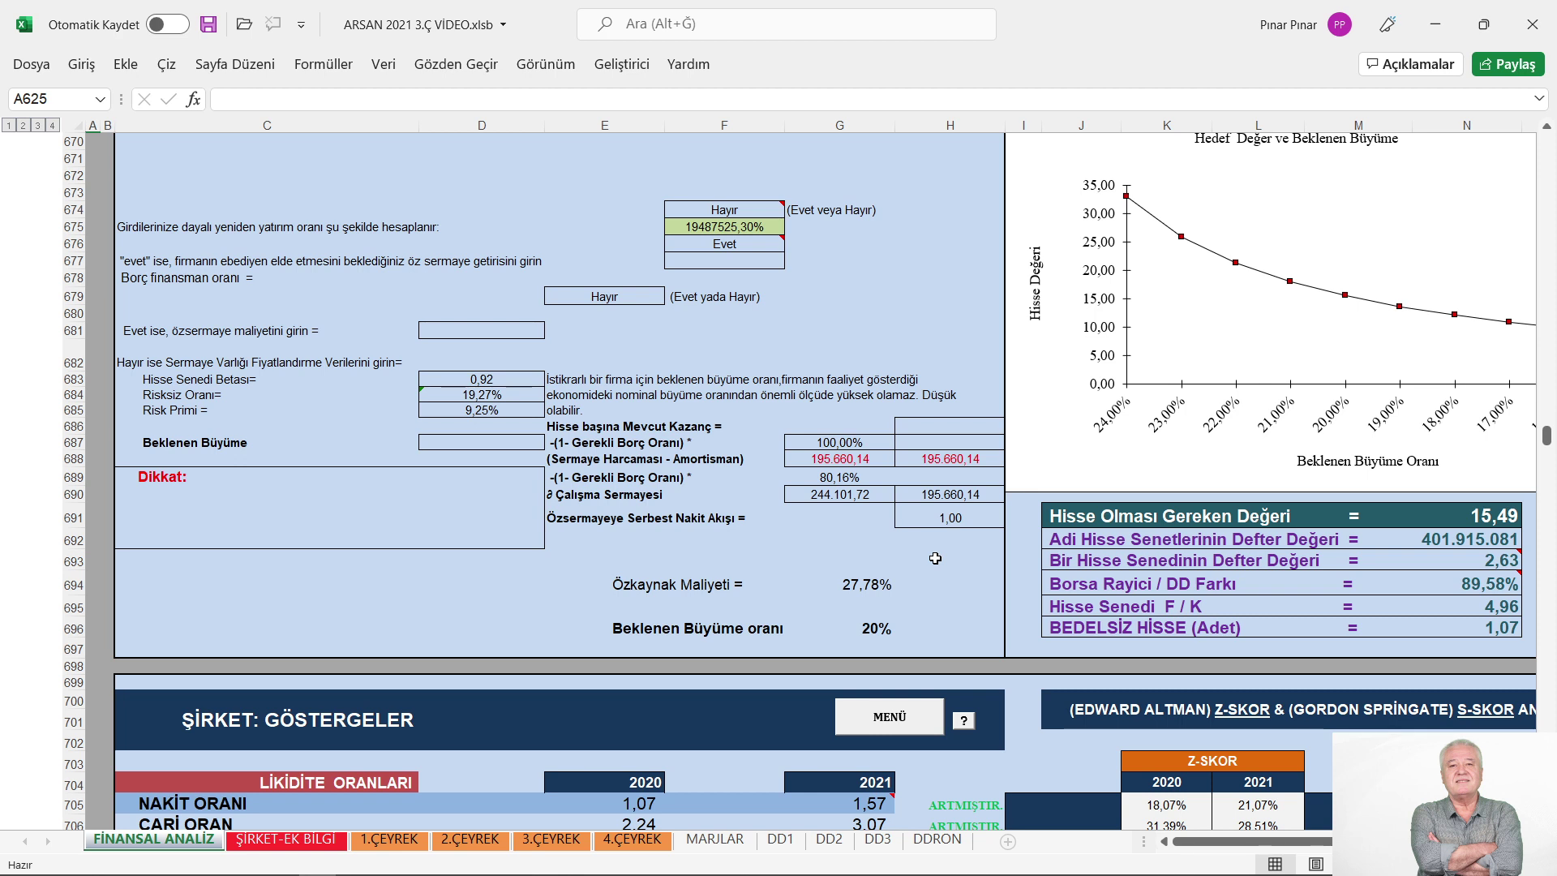
{"action": "left_click", "coordinate": [807, 666]}
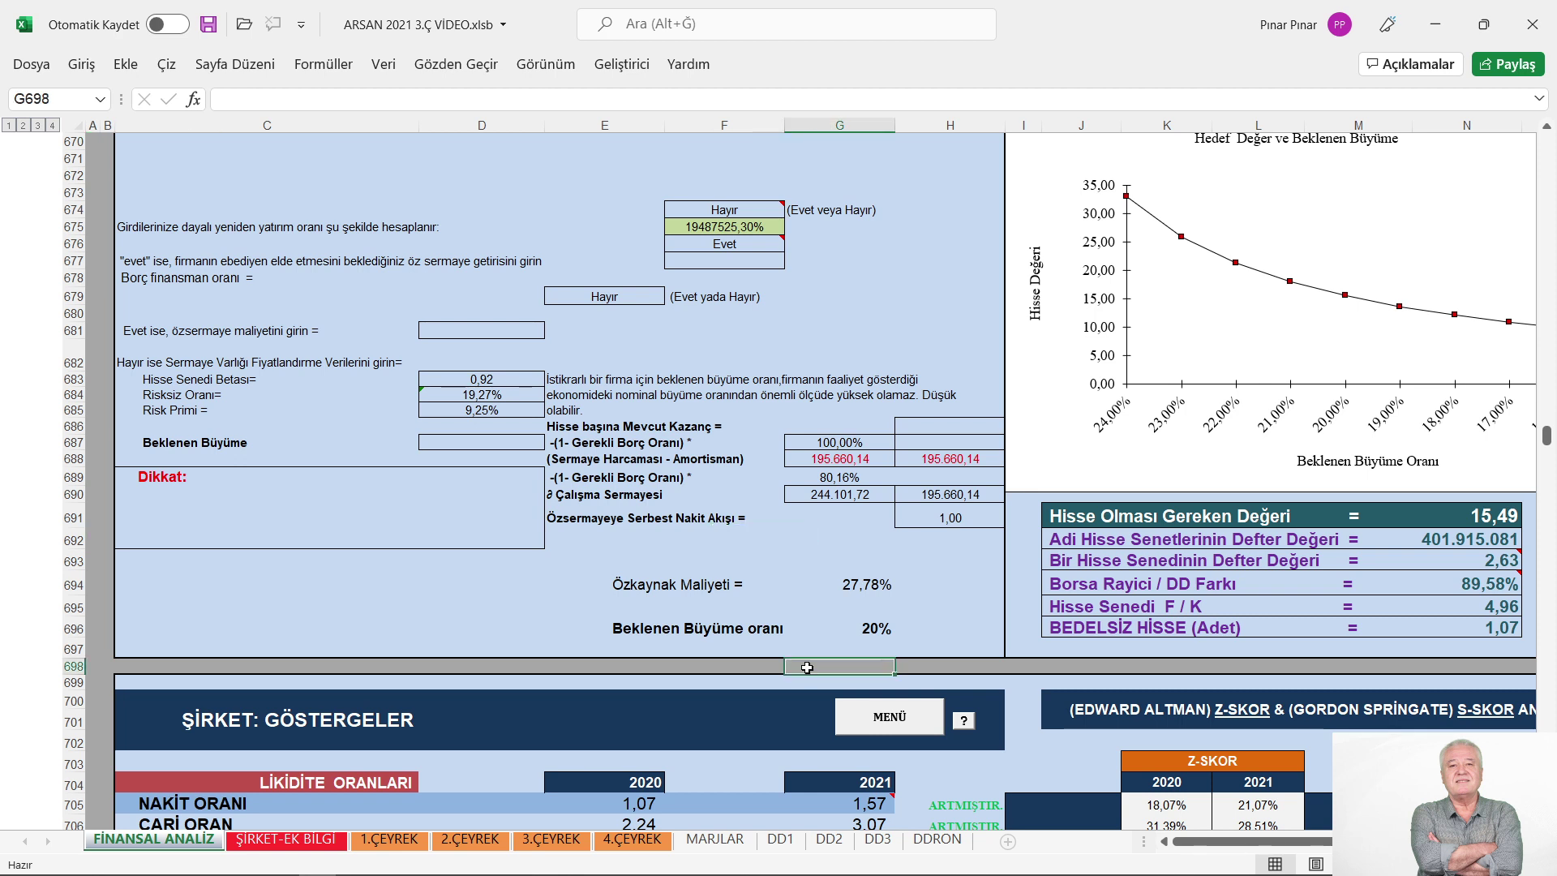